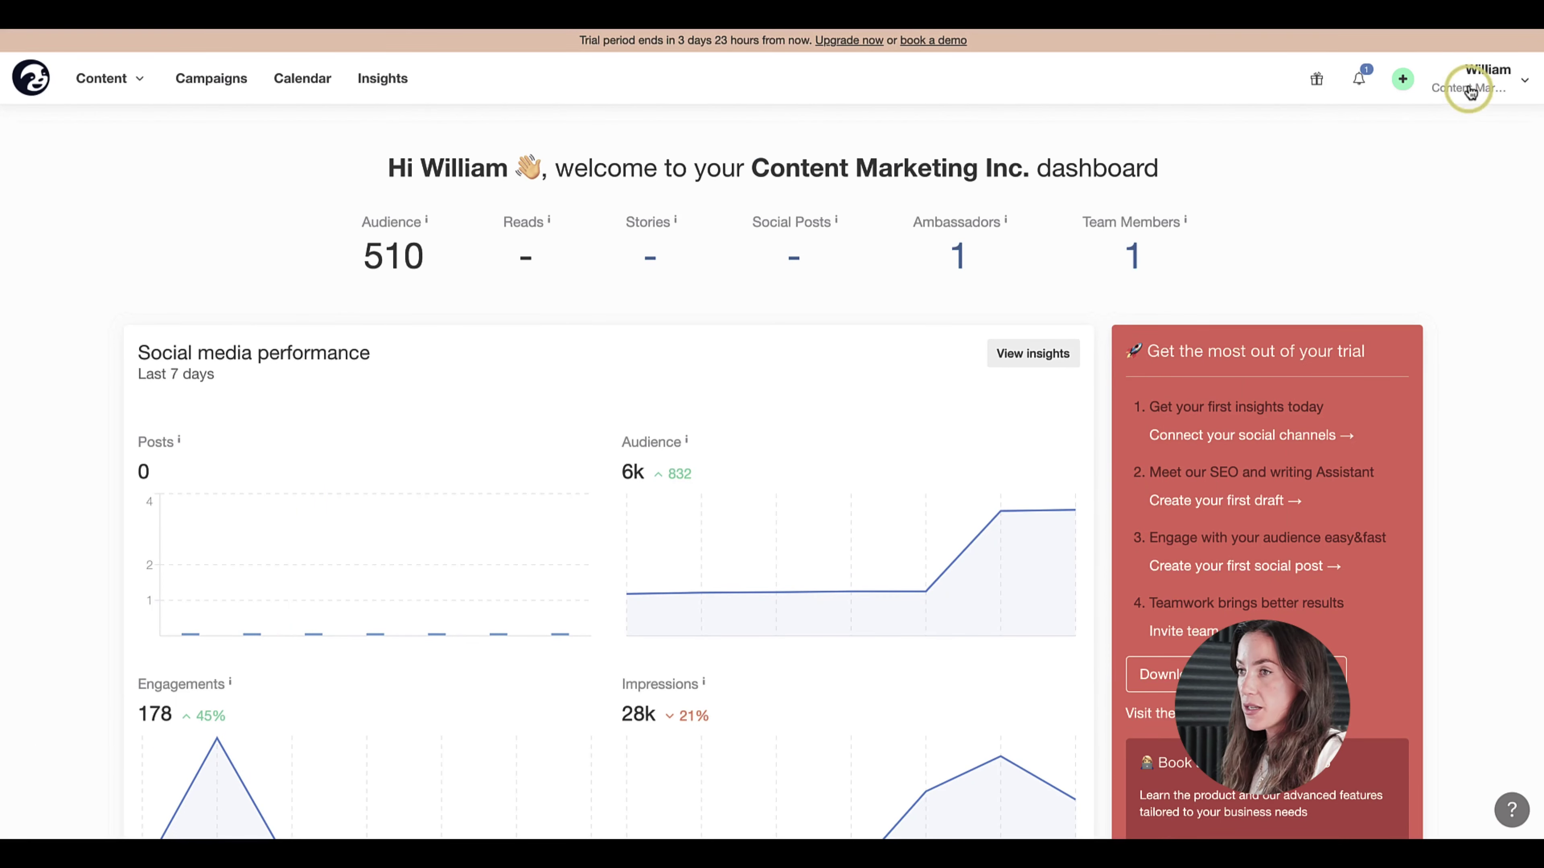
- Open the account dropdown from the account name at the top right of the dashboard
{"action": "left_click", "coordinate": [1467, 85]}
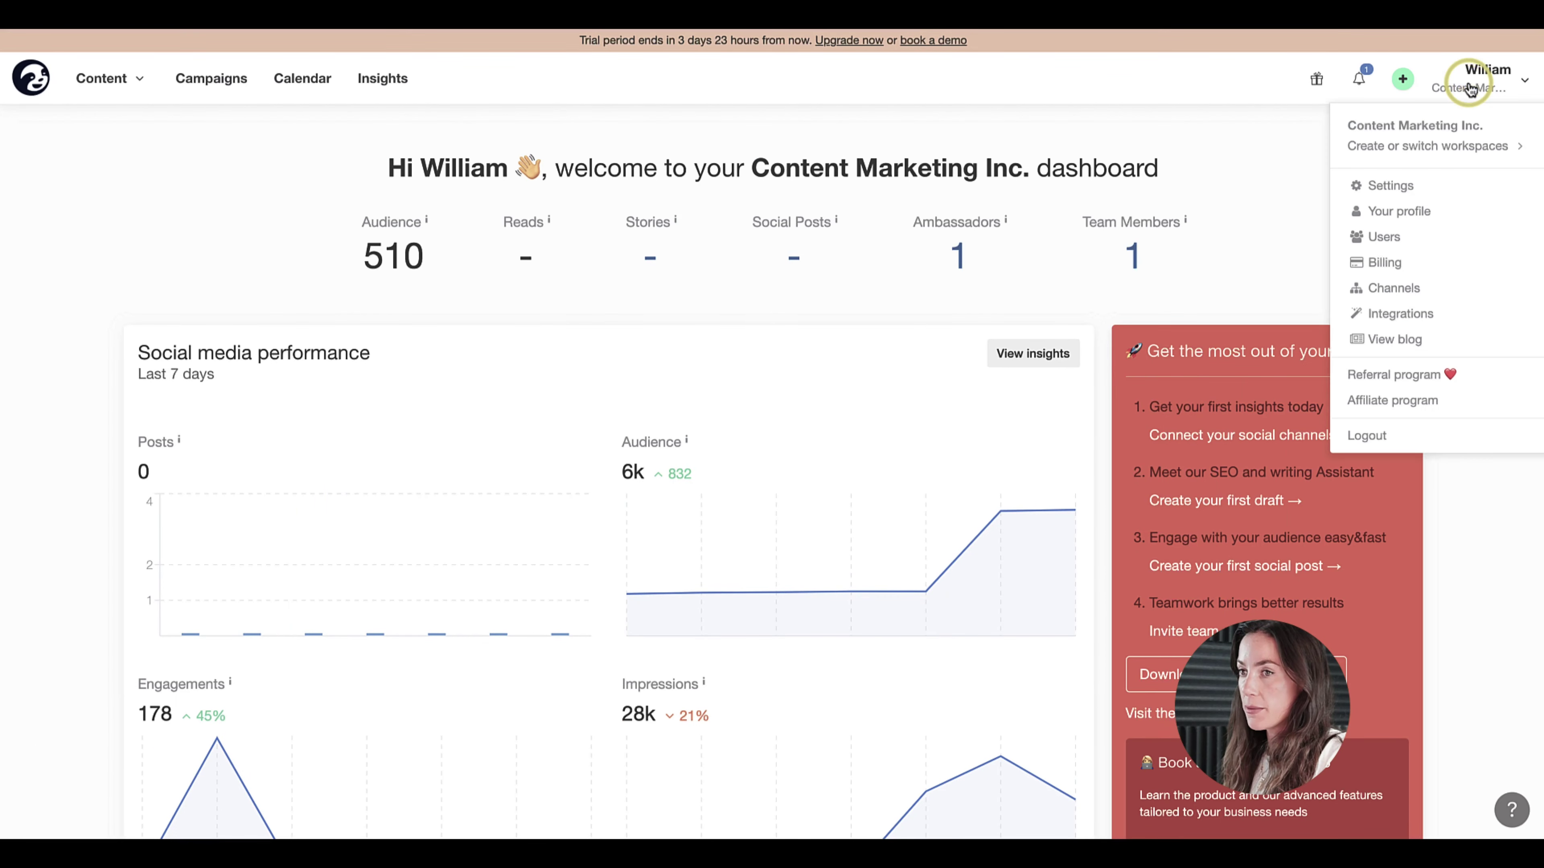
- Choose Users from the account menu to show the workspace's user list
{"action": "left_click", "coordinate": [1382, 242]}
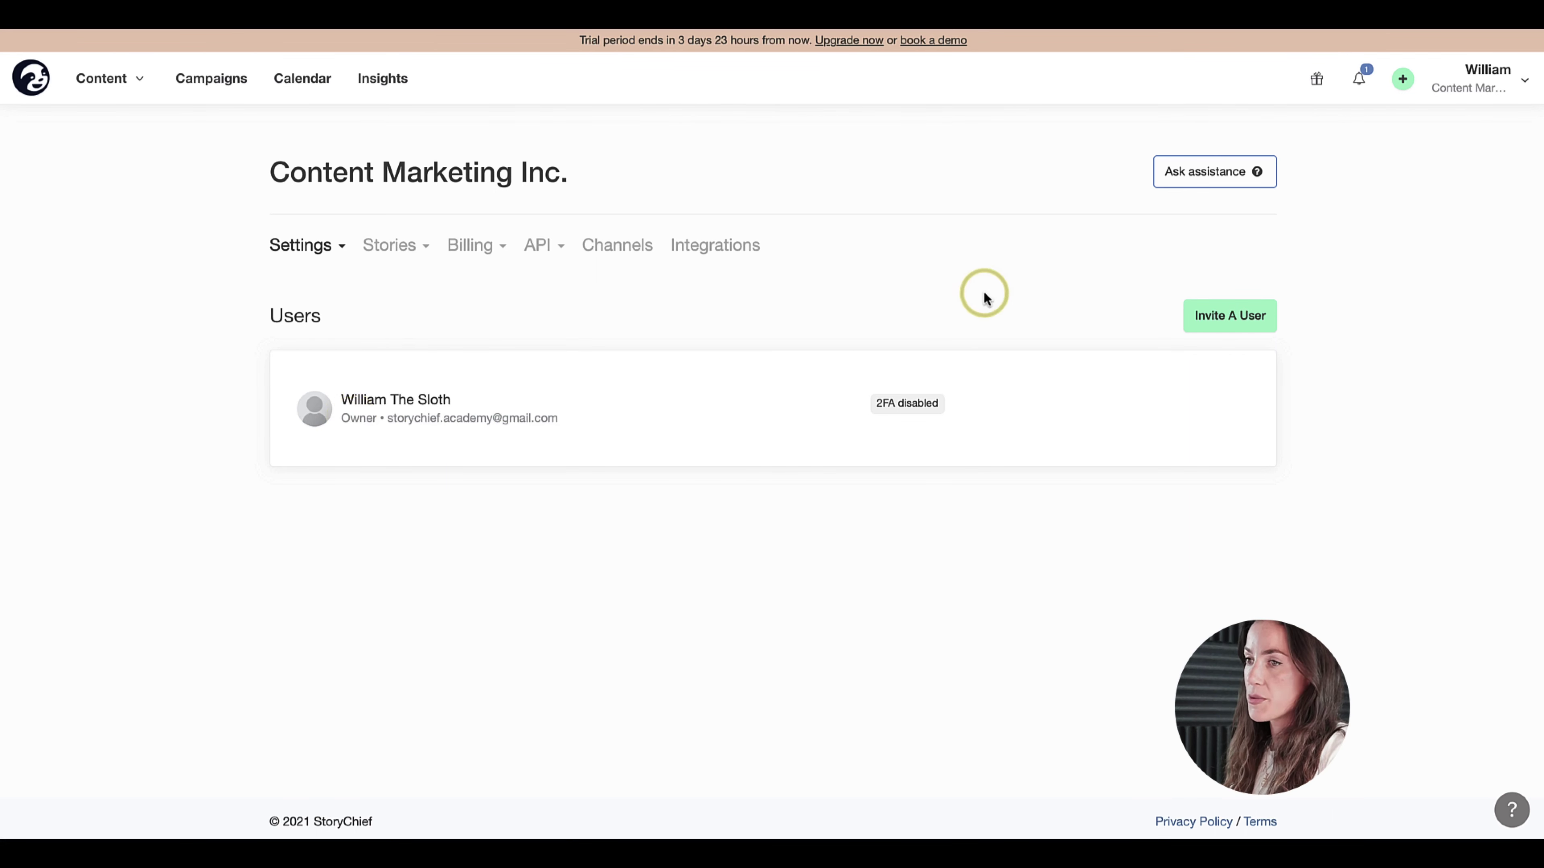
- Invite a teammate by name and e-mail as Publisher, with message 'Hey check out this new tool to collaborate on content'
{"action": "left_click", "coordinate": [1193, 317]}
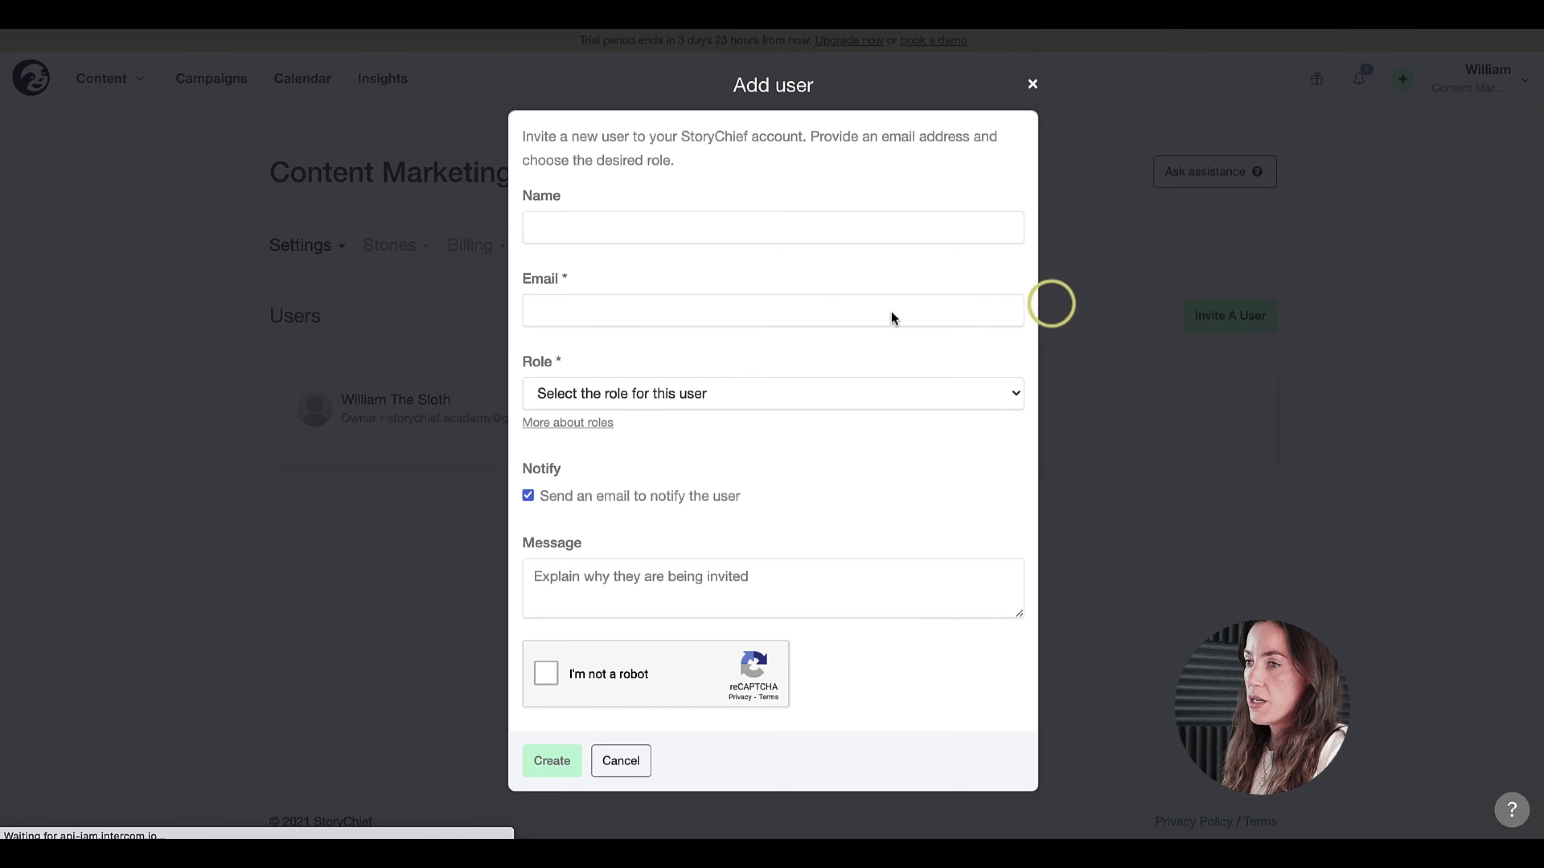
{"action": "left_click", "coordinate": [565, 220]}
{"action": "type", "text": "brik"}
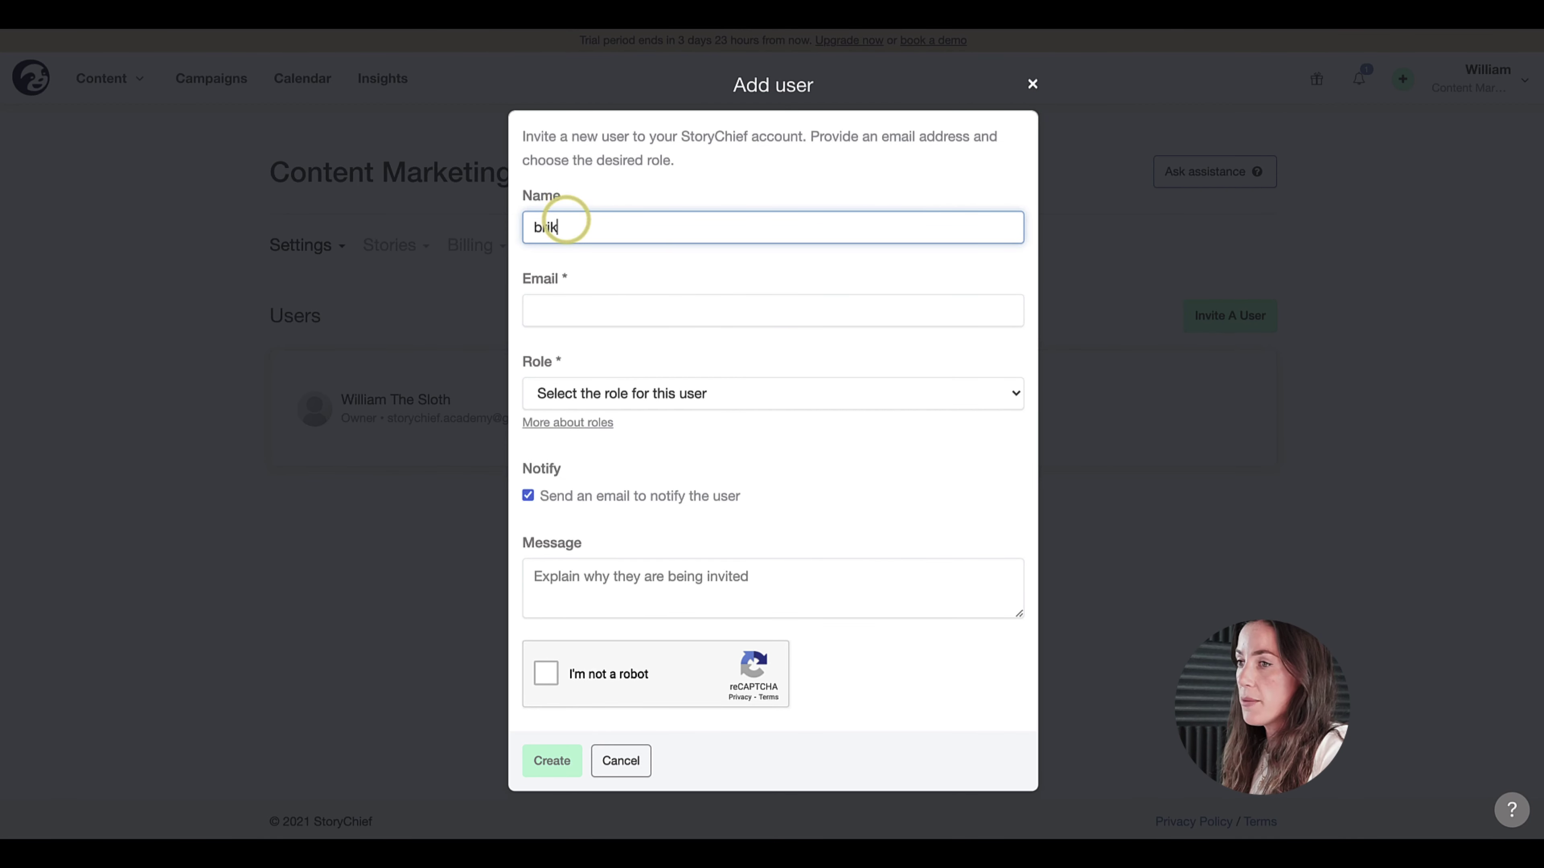
{"action": "key", "text": "Tab"}
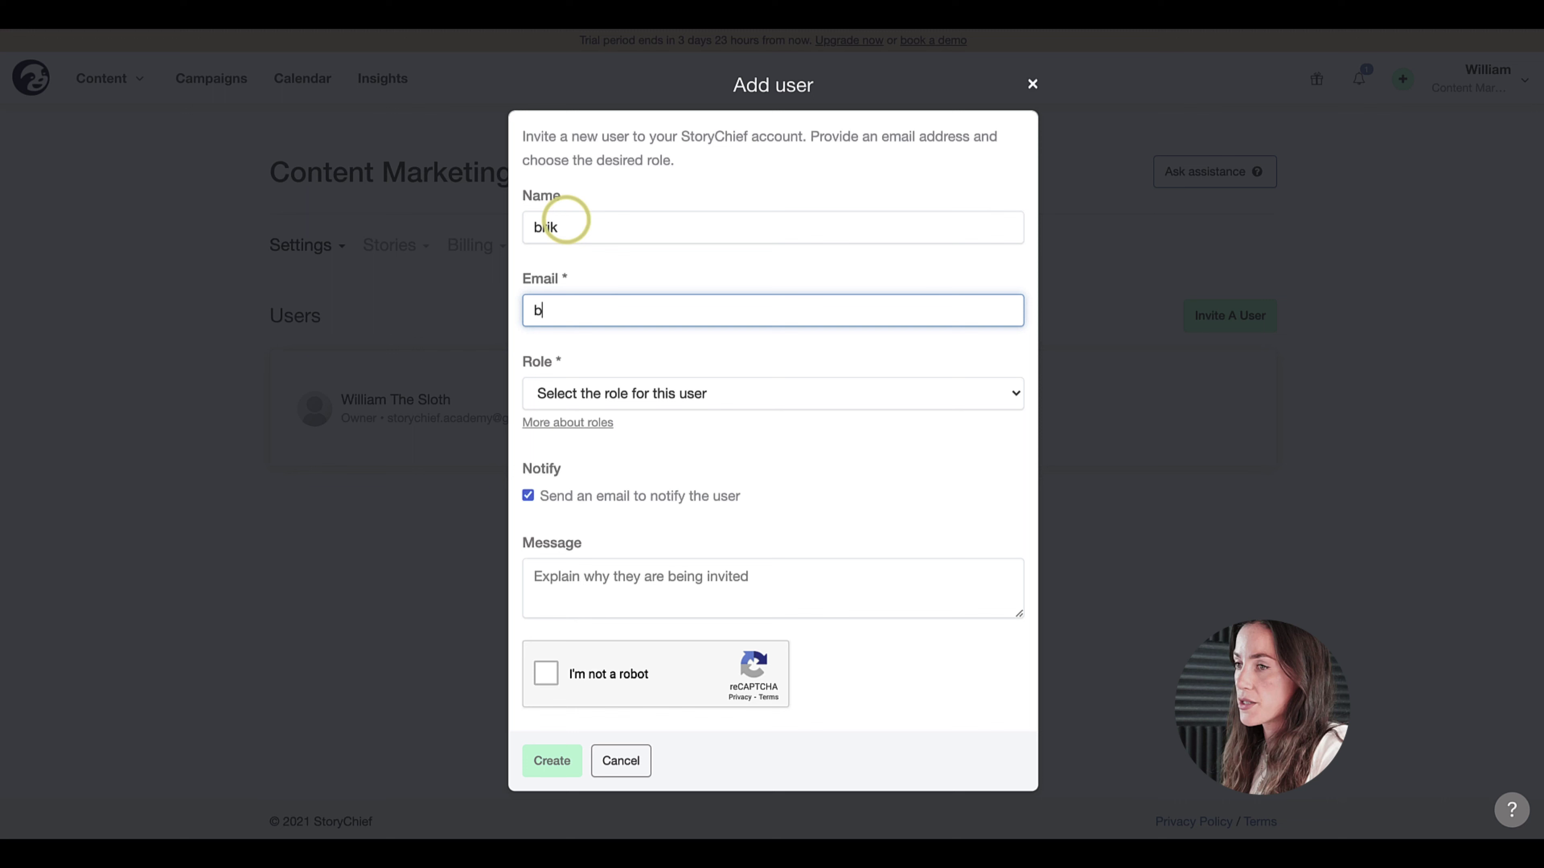
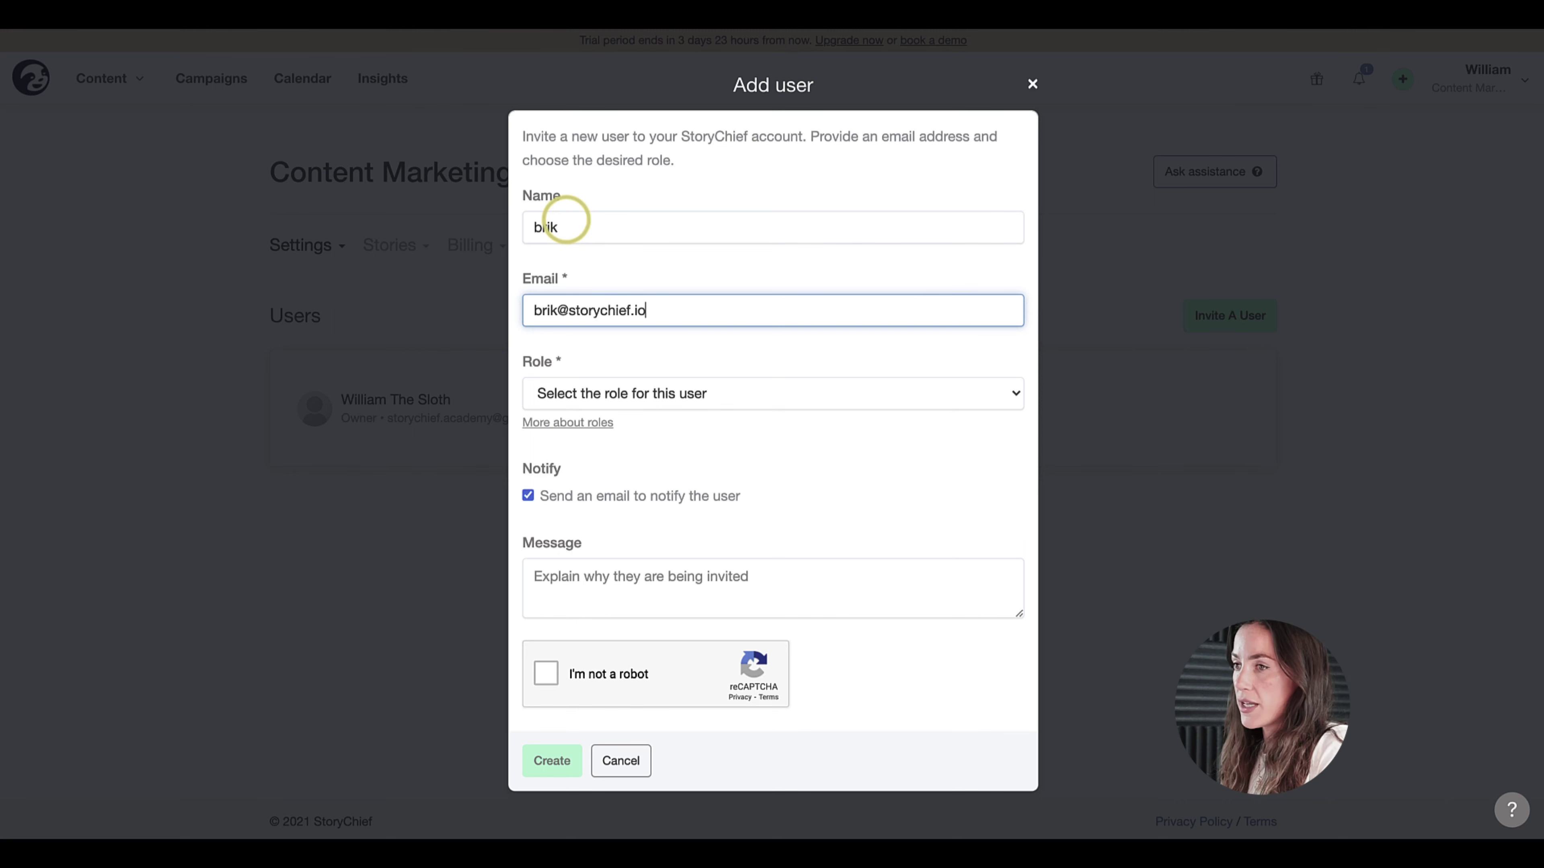
{"action": "left_click", "coordinate": [645, 394]}
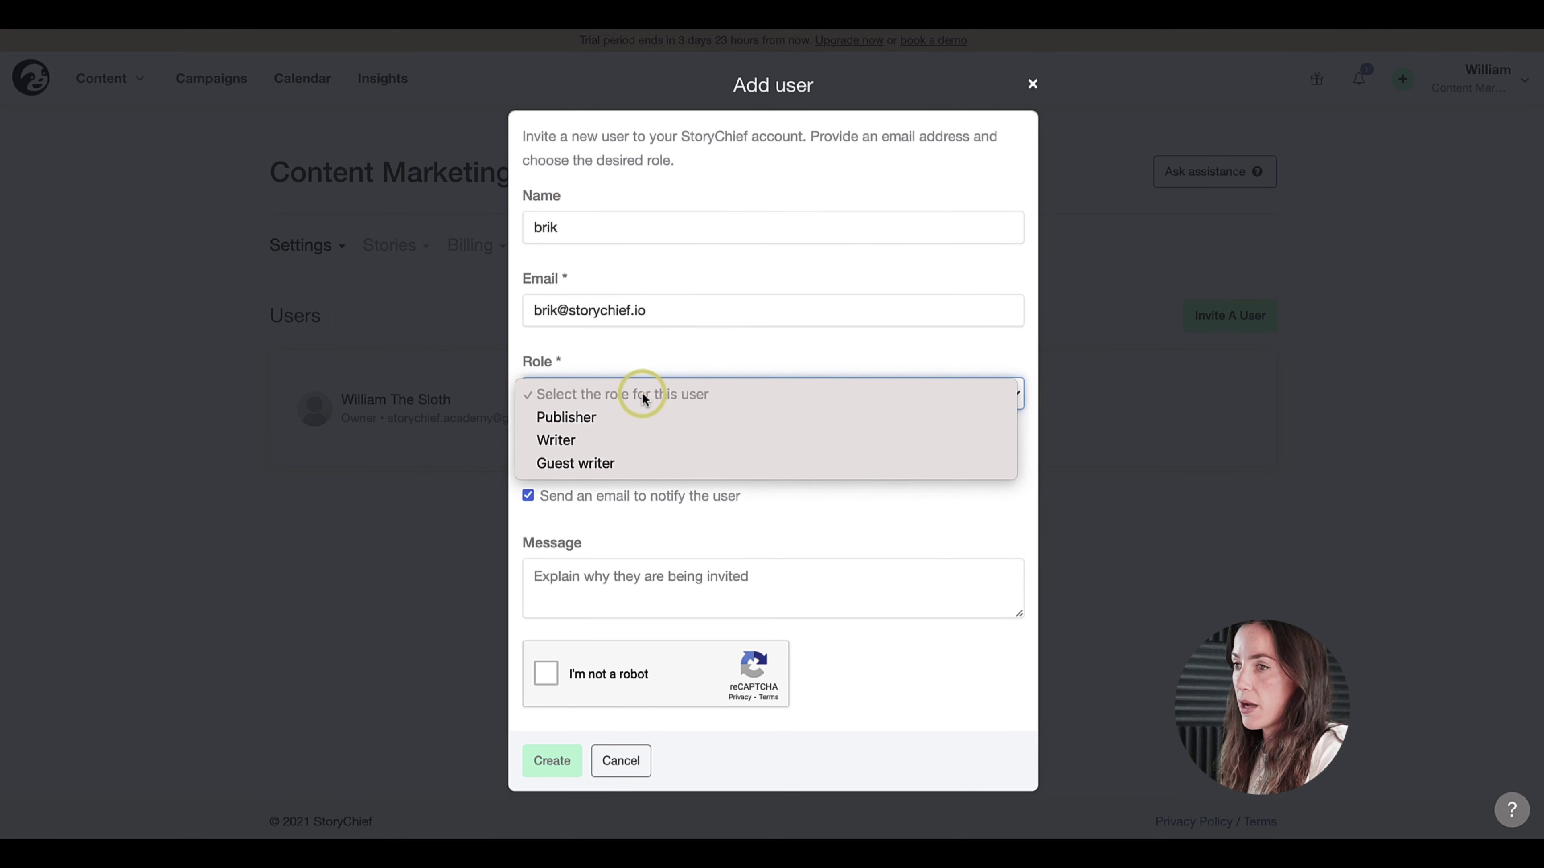
{"action": "left_click", "coordinate": [580, 423]}
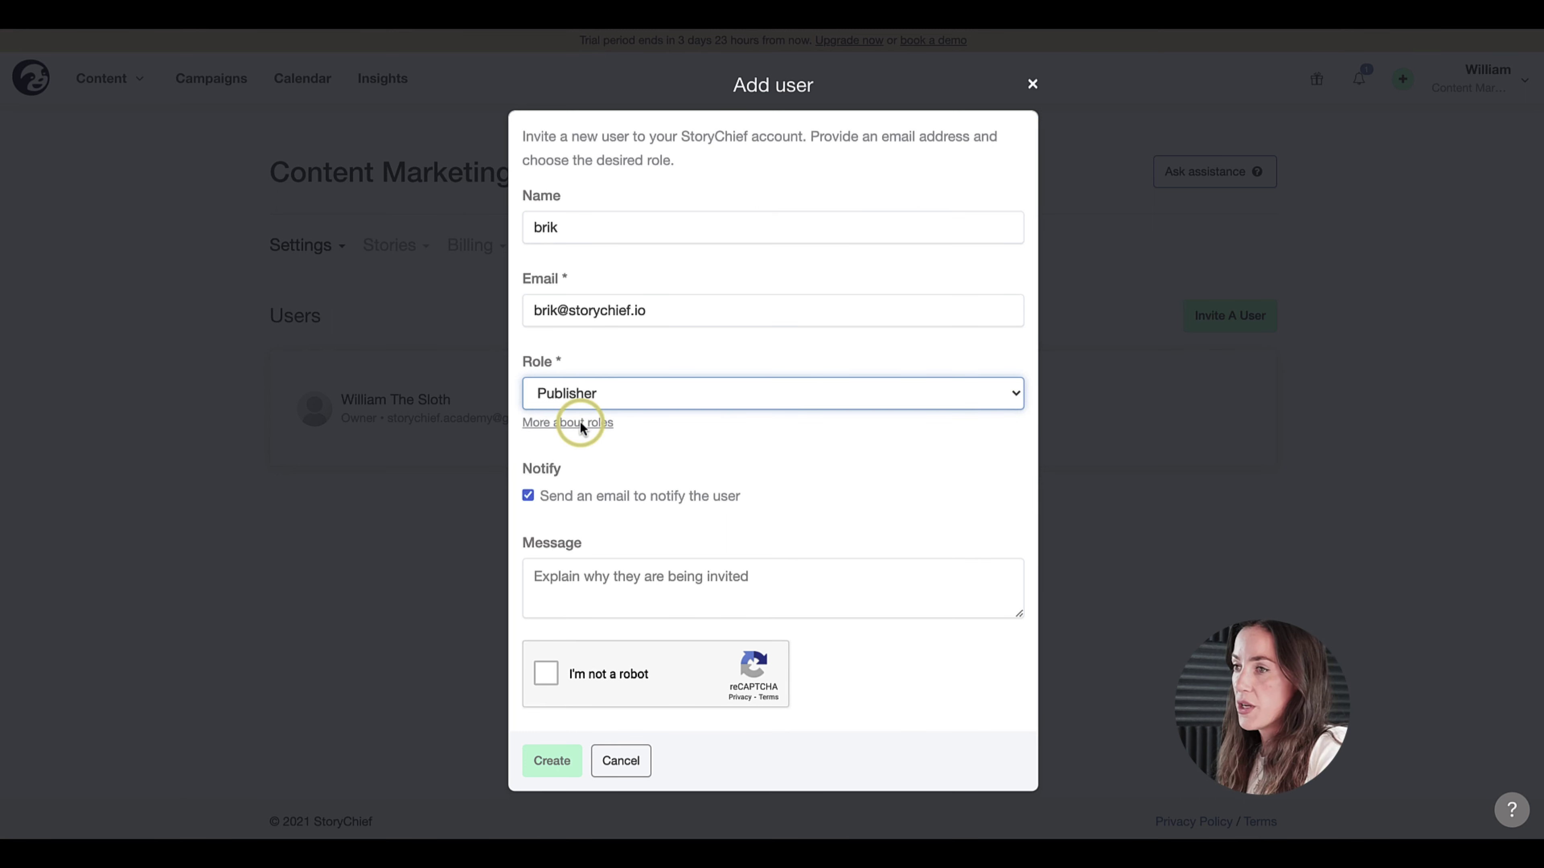
{"action": "left_click", "coordinate": [582, 604]}
{"action": "type", "text": "Hey ch"}
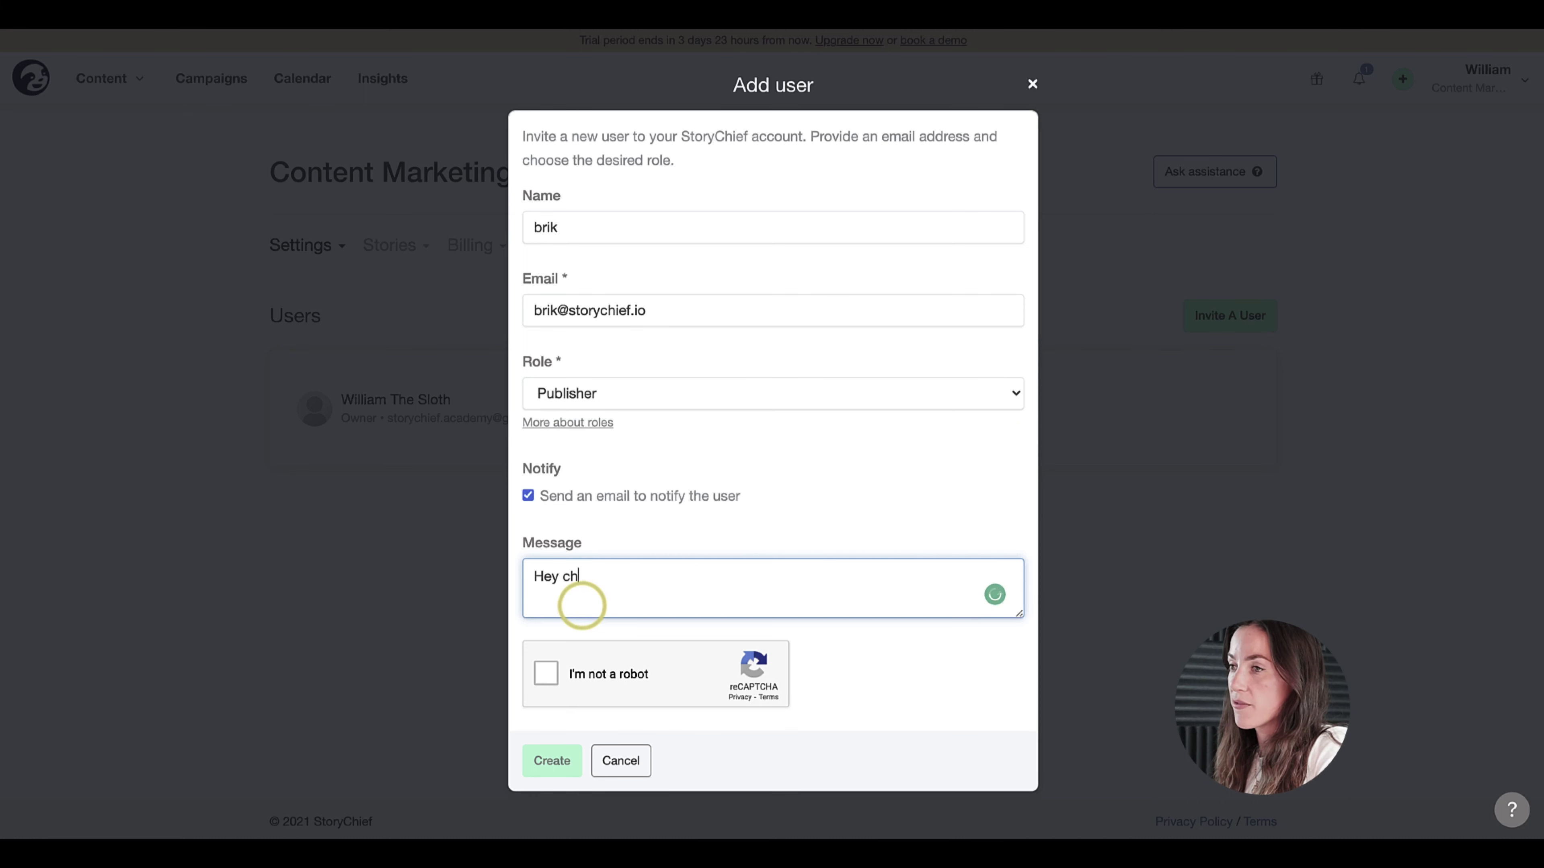
{"action": "type", "text": "eck out this new "}
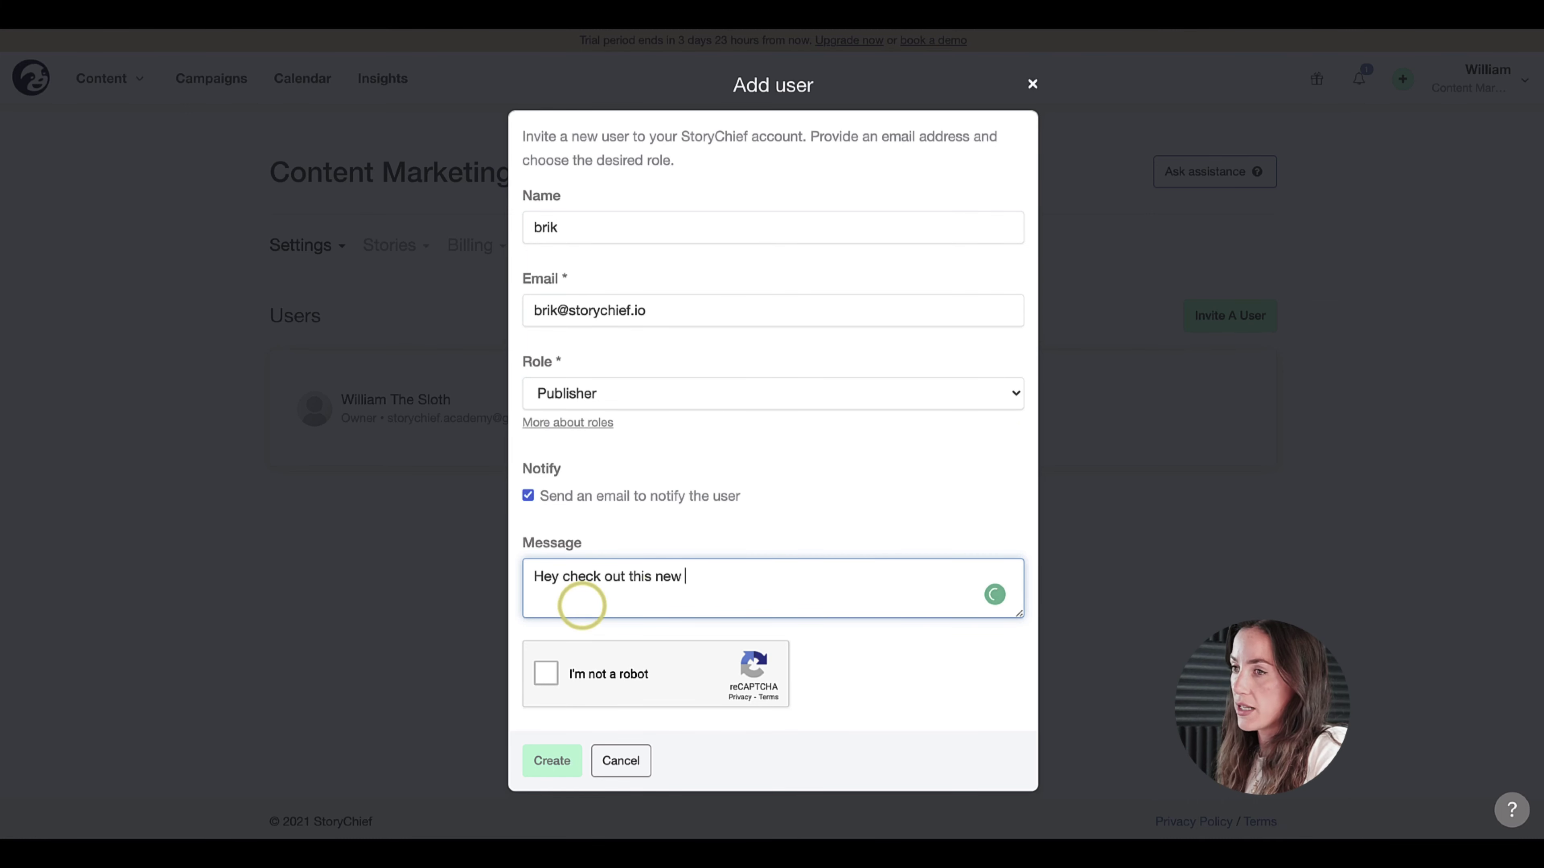
{"action": "type", "text": "tool to collabo"}
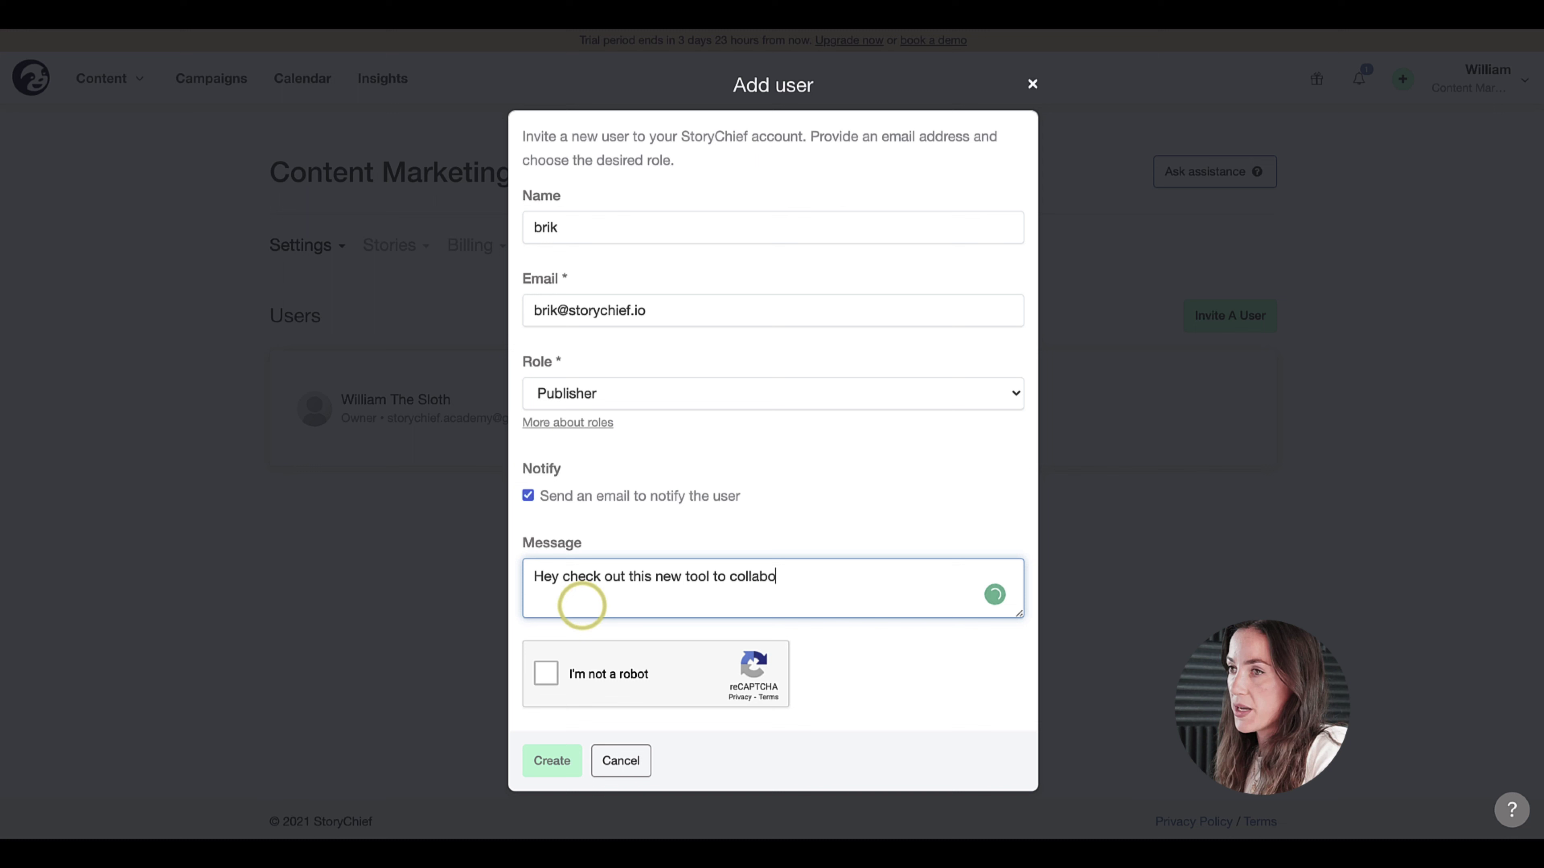
{"action": "type", "text": "rate on content"}
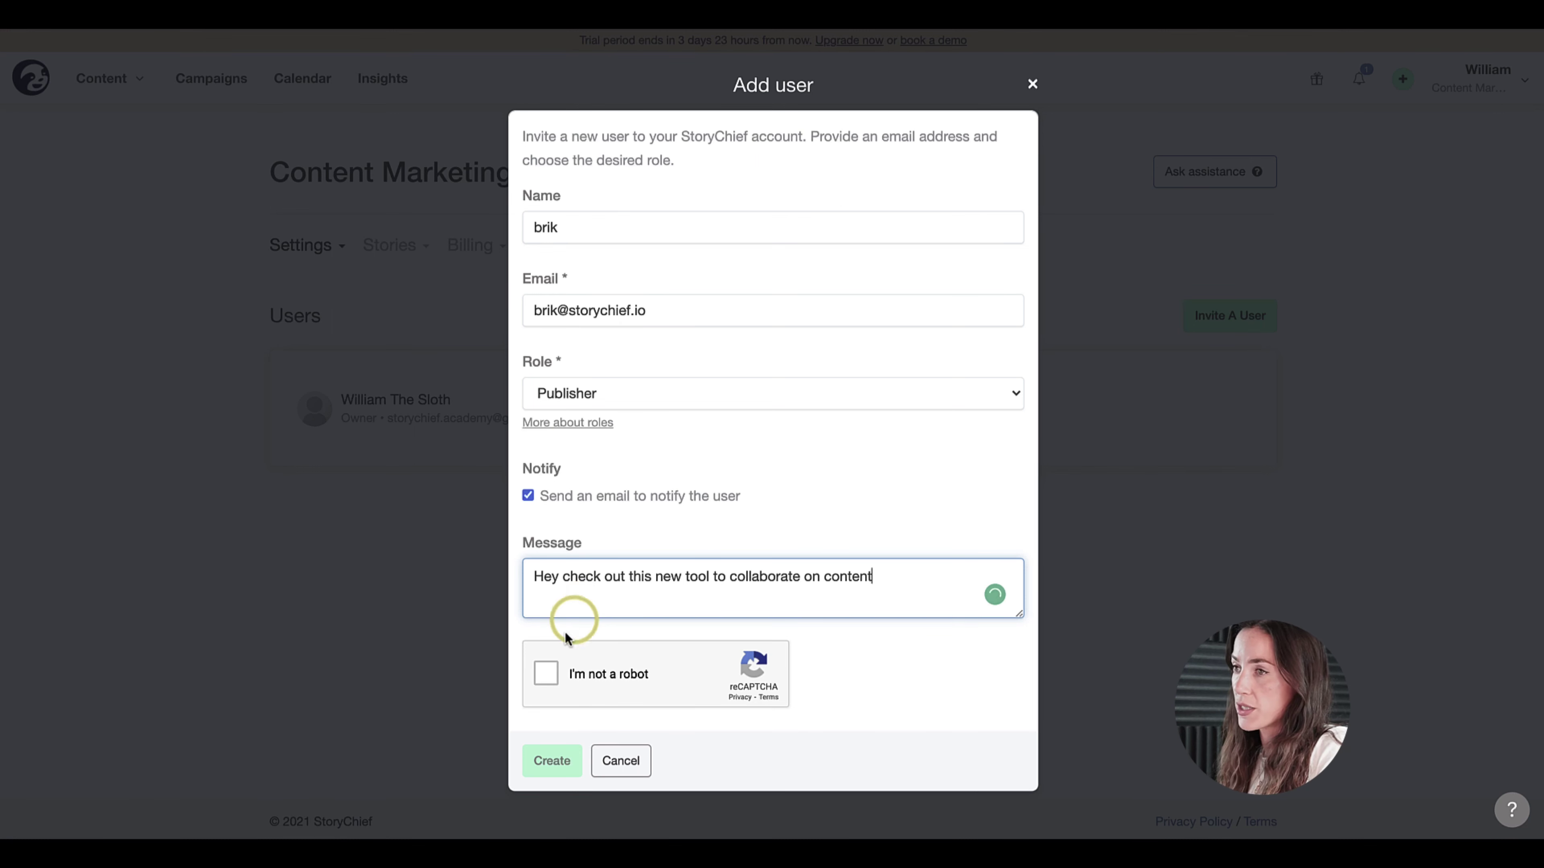
{"action": "left_click", "coordinate": [546, 673]}
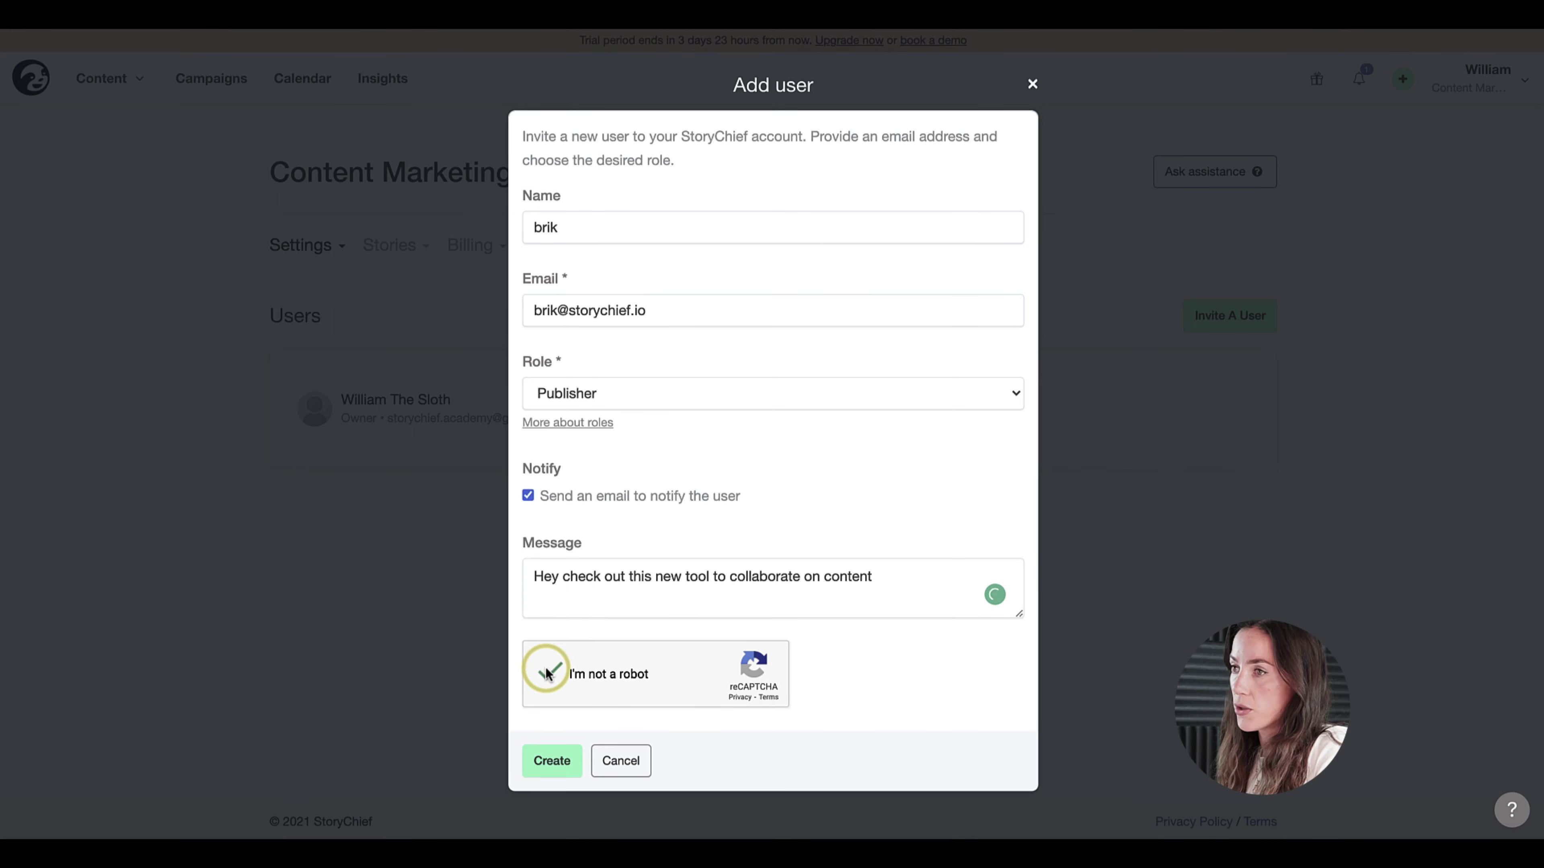
{"action": "left_click", "coordinate": [551, 762]}
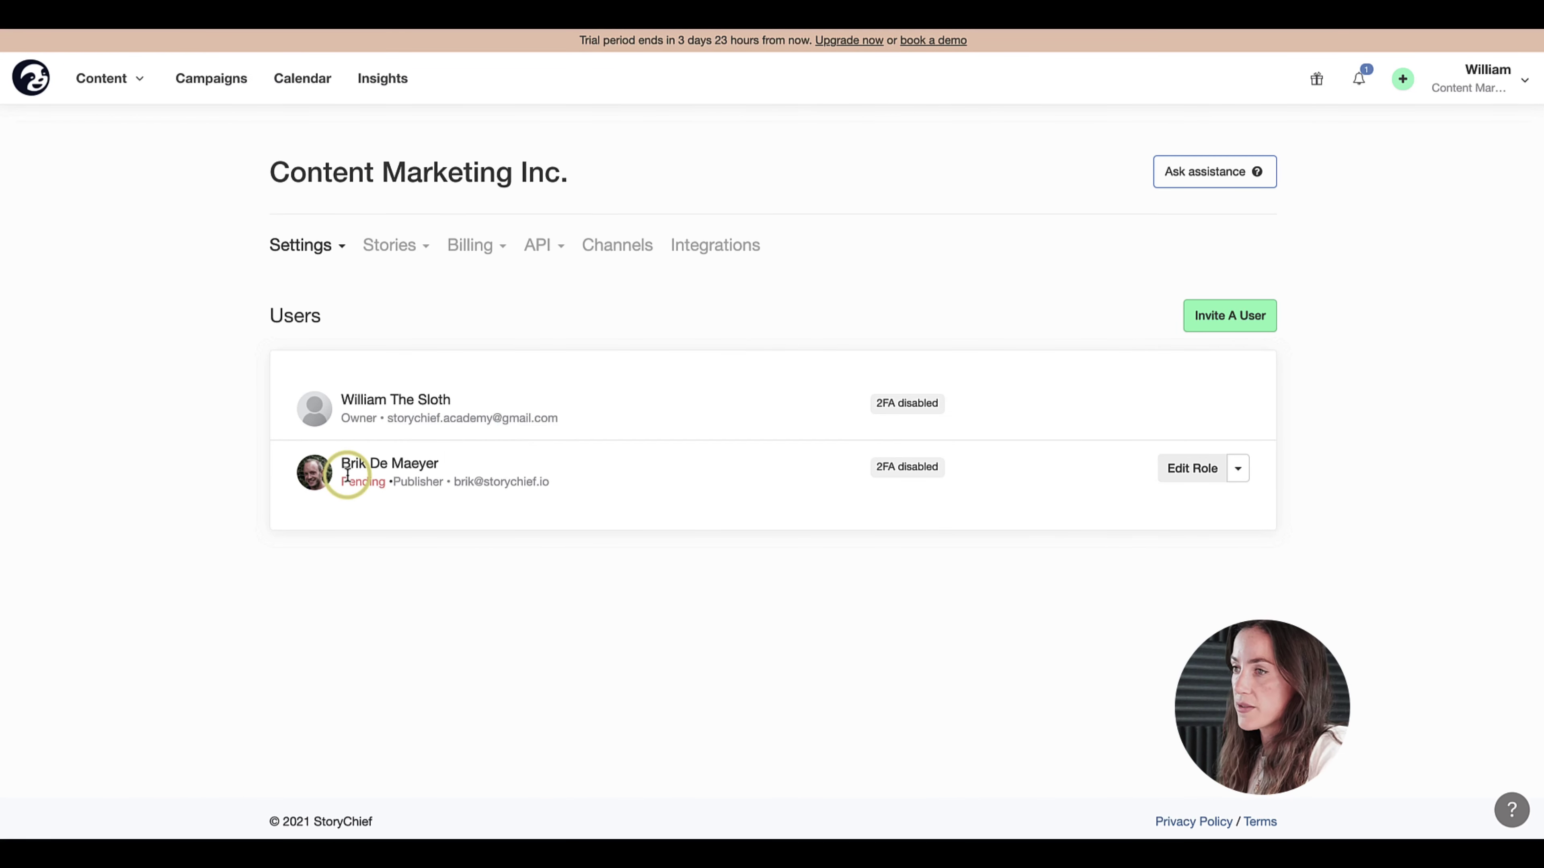
- Invite the second teammate by name and e-mail as Writer, with message 'Hey a new writing tool you'll love.'
{"action": "left_click", "coordinate": [1225, 315]}
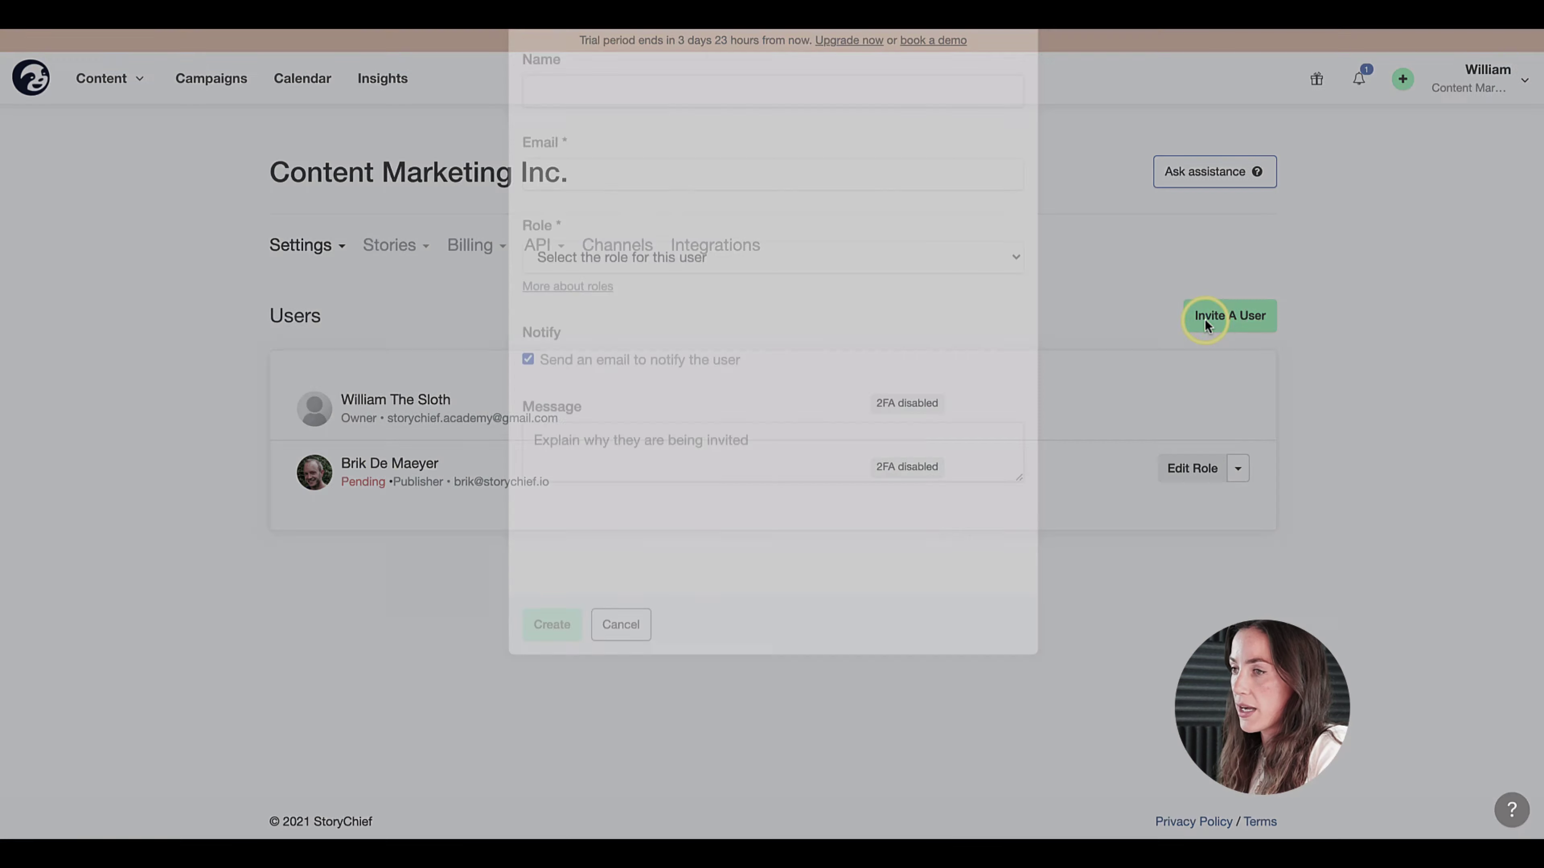
{"action": "left_click", "coordinate": [613, 225]}
{"action": "type", "text": "Gauthier"}
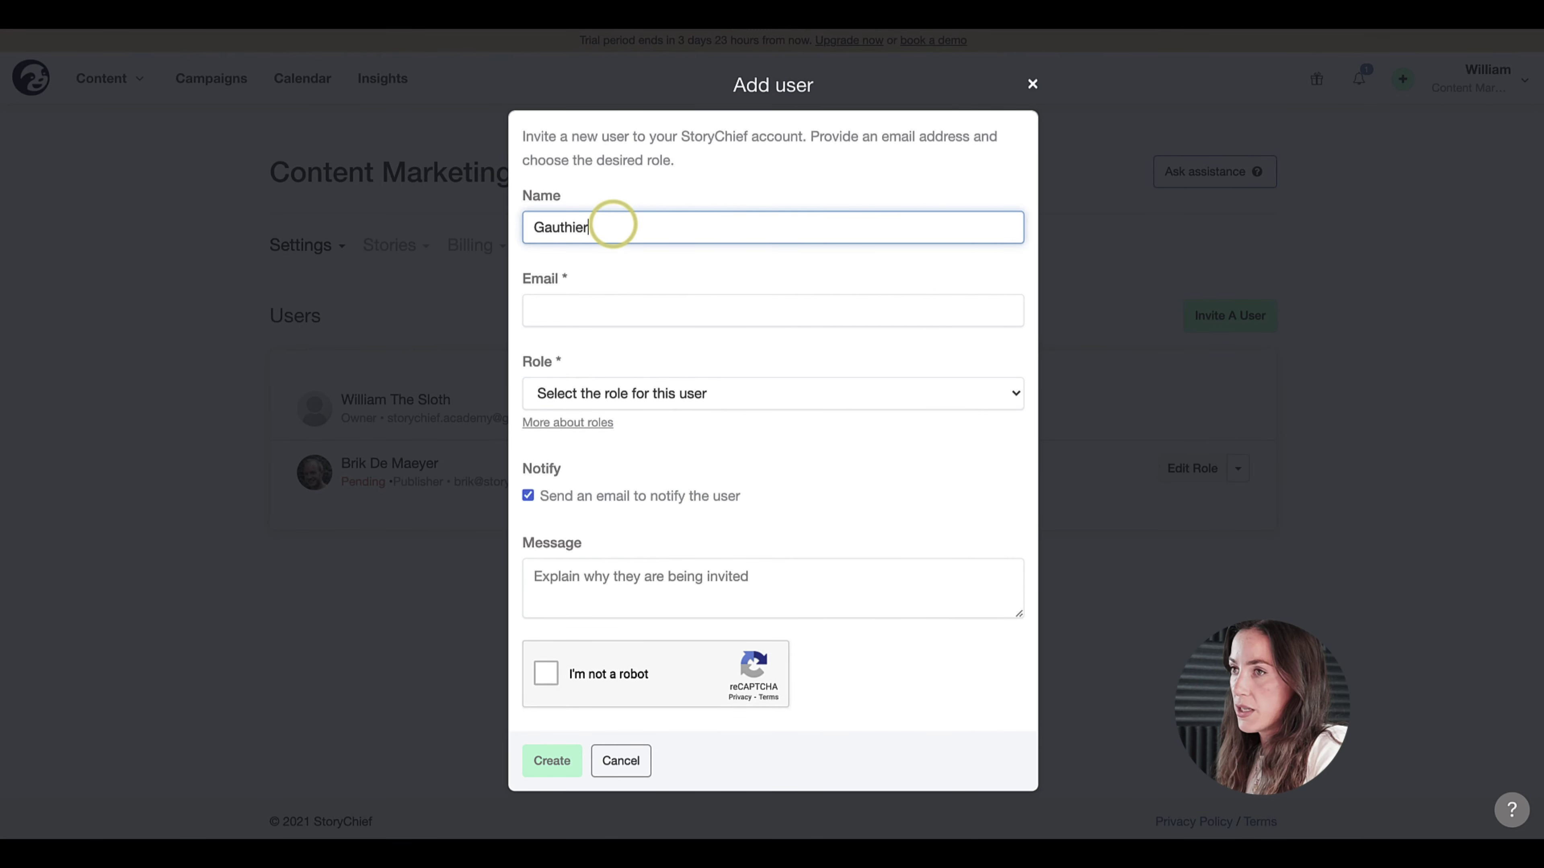
{"action": "key", "text": "Tab"}
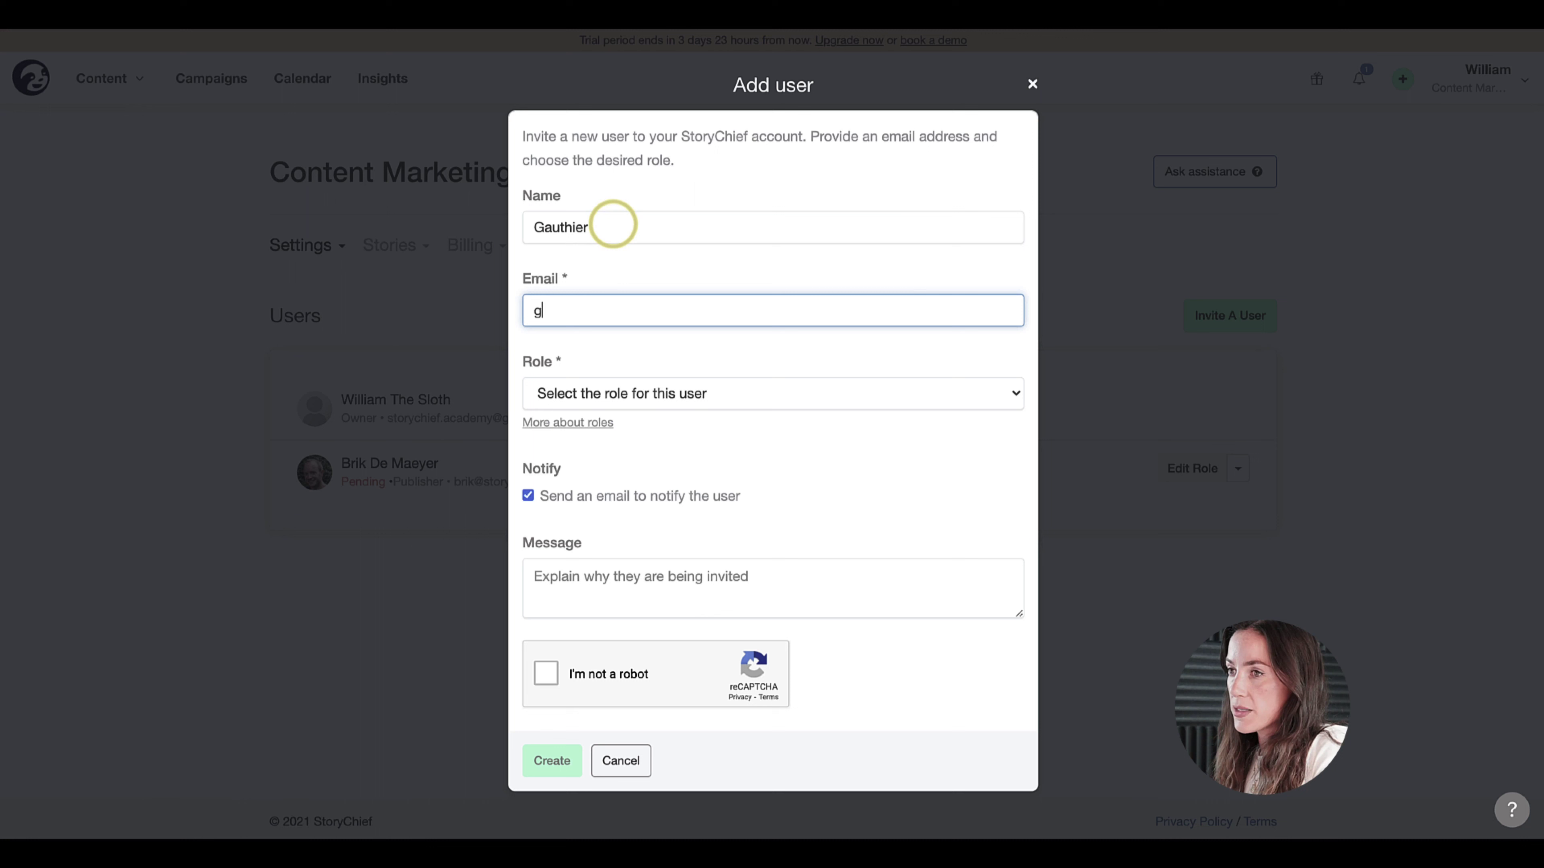
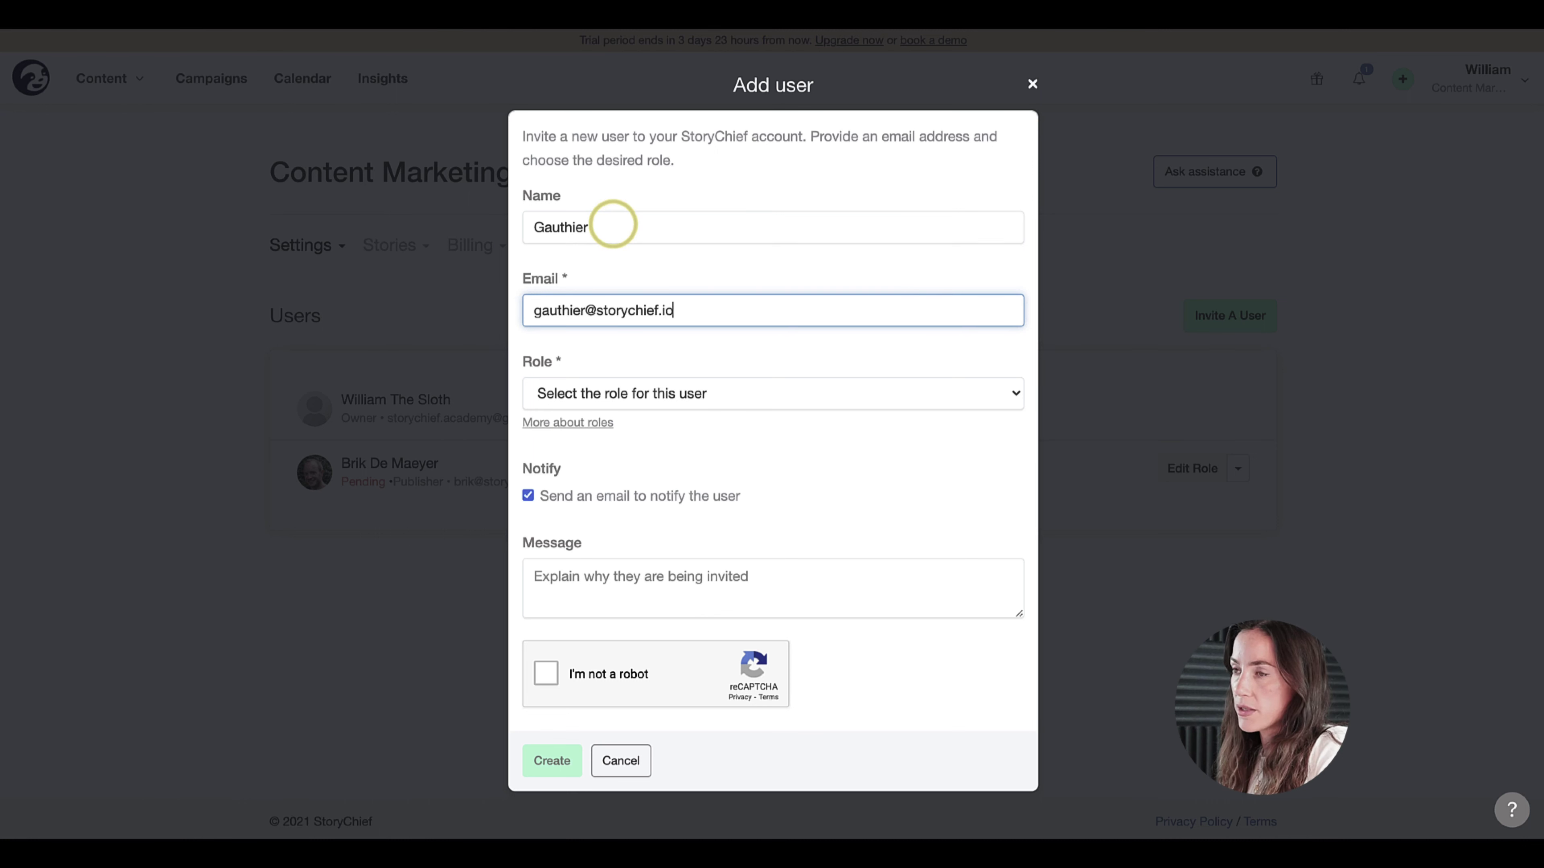
{"action": "left_click", "coordinate": [584, 396]}
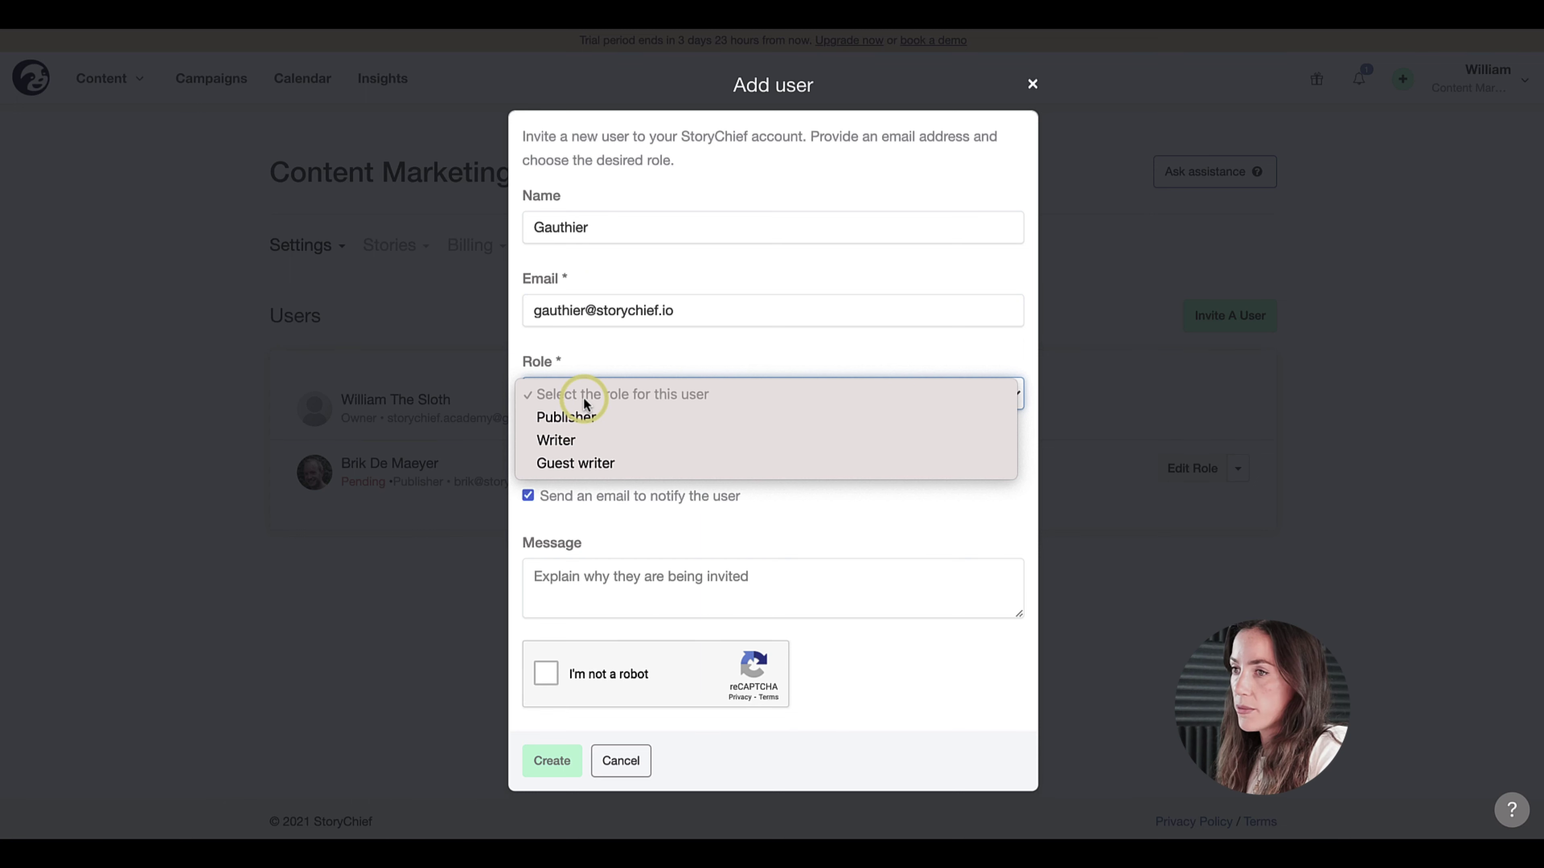
{"action": "left_click", "coordinate": [565, 440]}
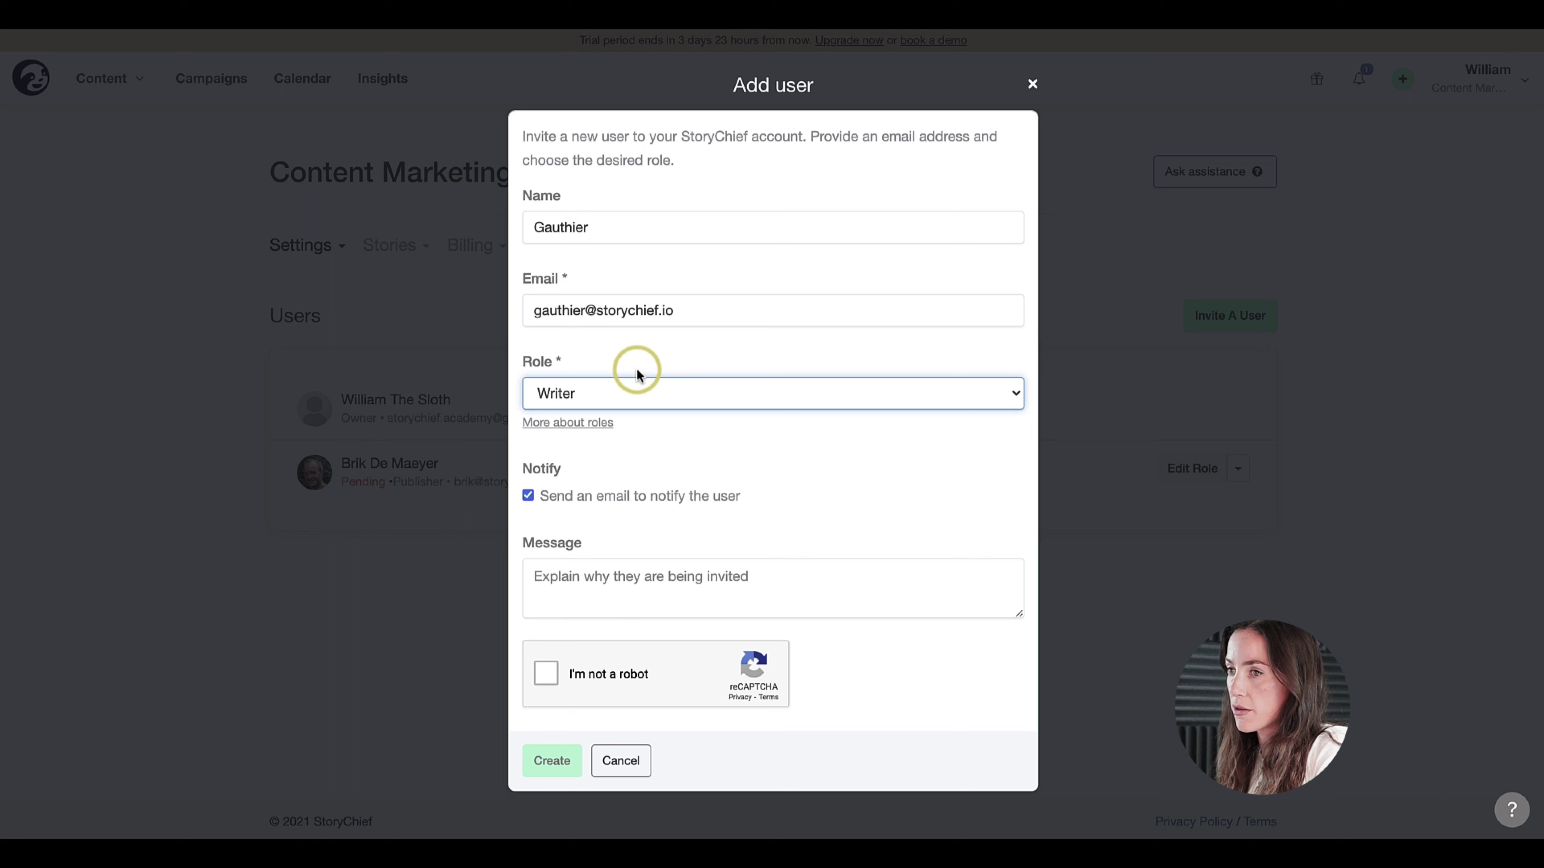
{"action": "left_click", "coordinate": [588, 601]}
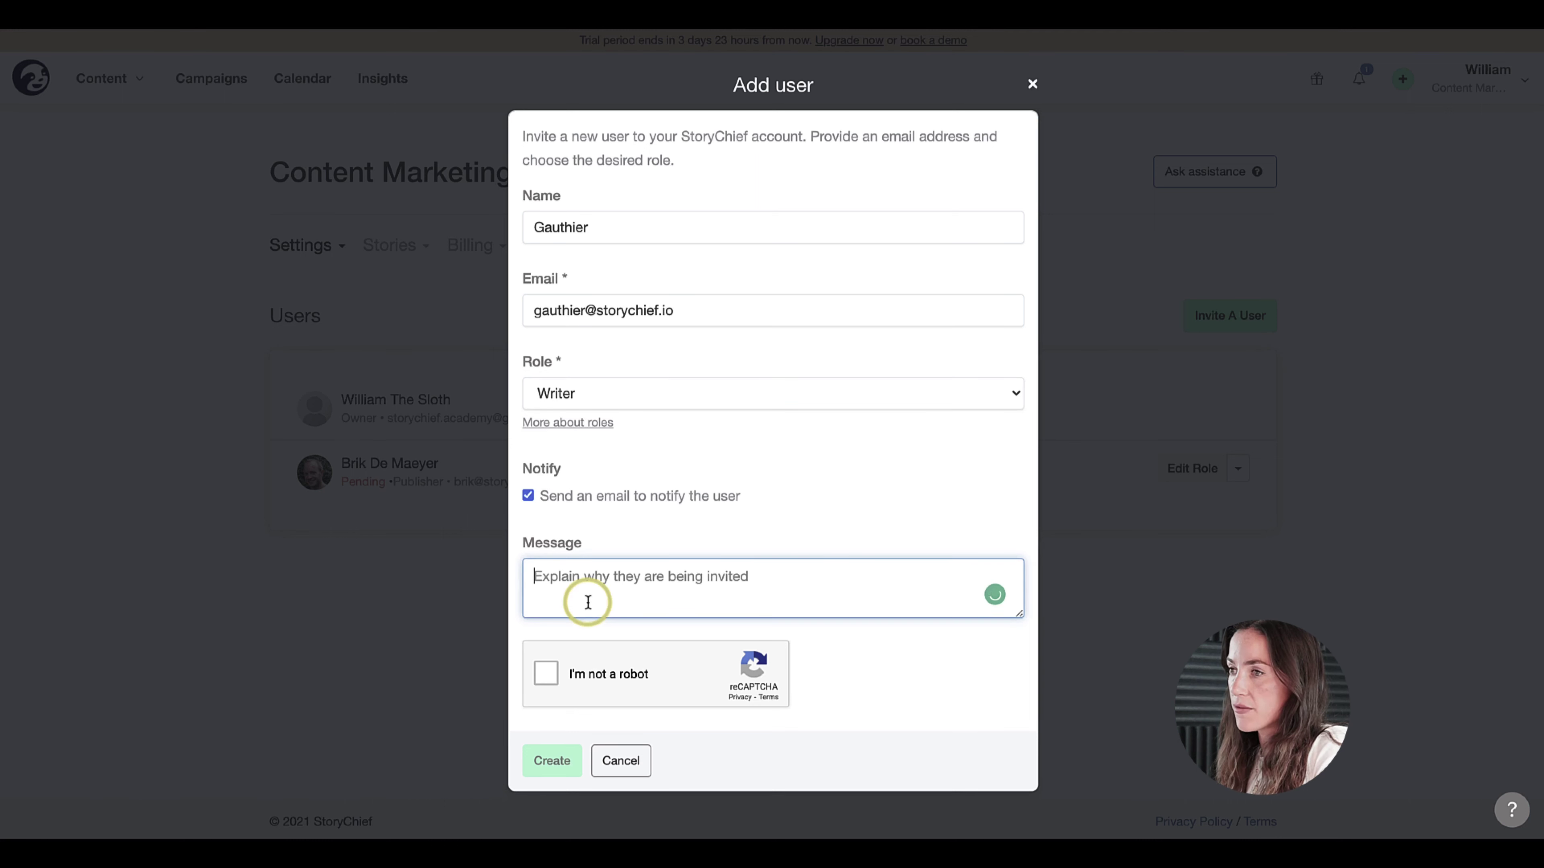
{"action": "type", "text": "Hey a new "}
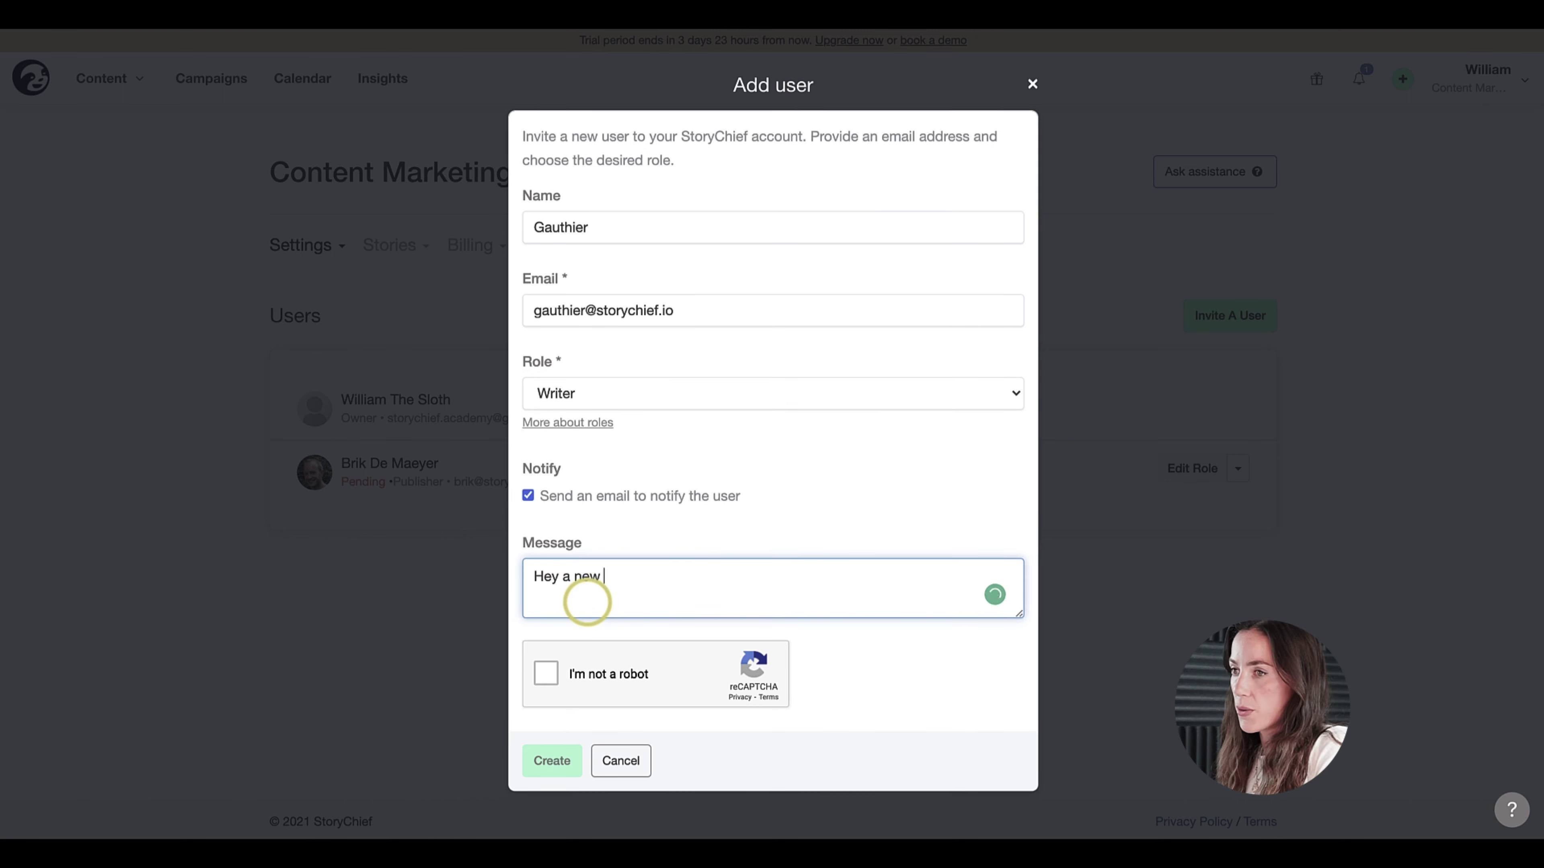
{"action": "type", "text": "writing tool"}
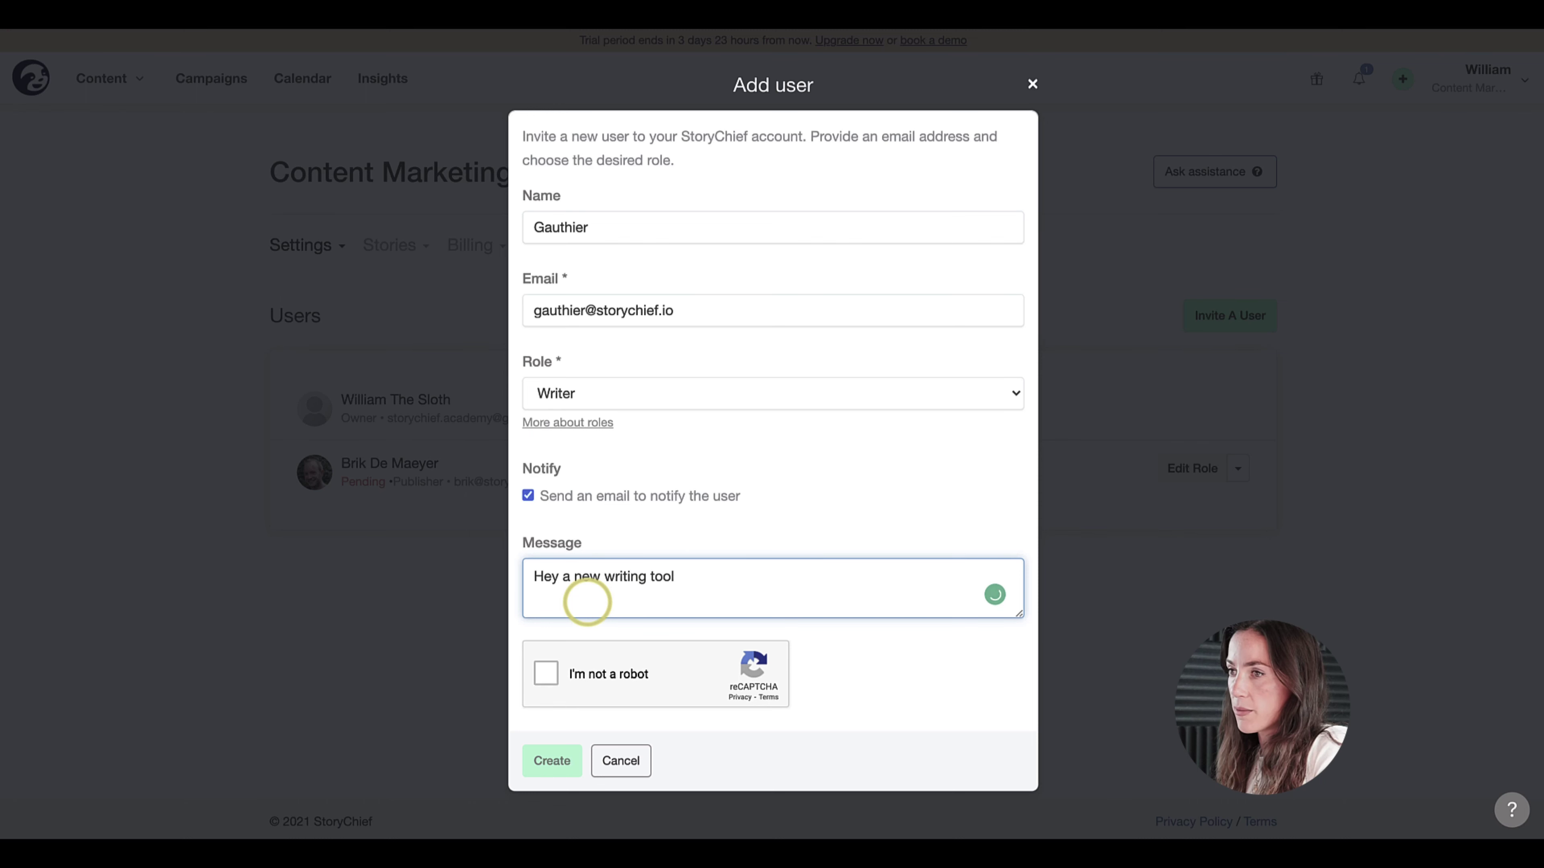
{"action": "type", "text": " you'll love."}
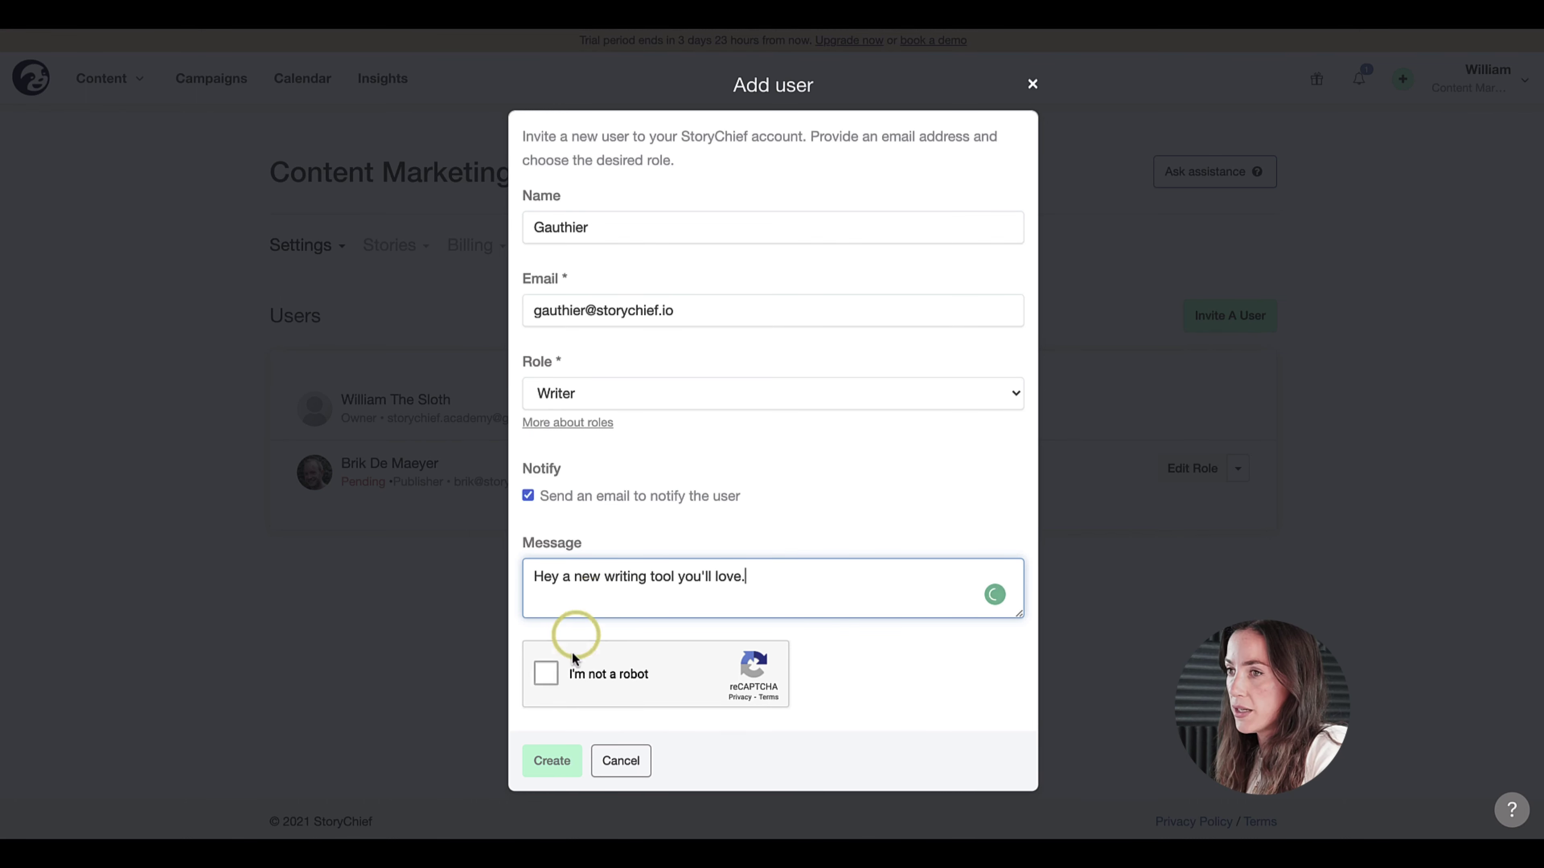
{"action": "left_click", "coordinate": [546, 673]}
{"action": "left_click", "coordinate": [564, 763]}
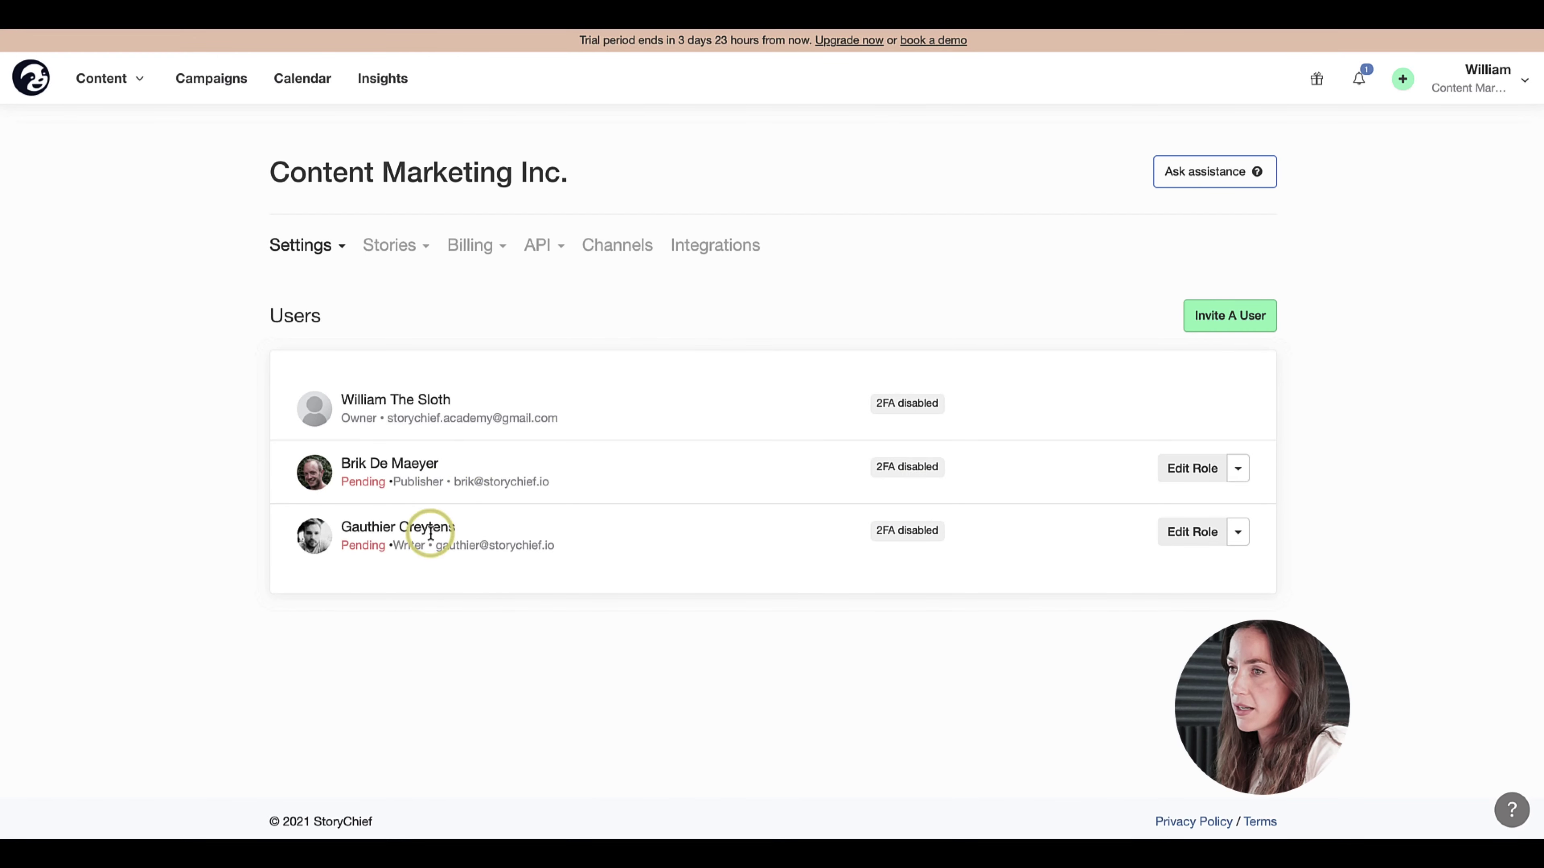
- Invite the third teammate by name and e-mail with the Guest writer role
{"action": "left_click", "coordinate": [1214, 329]}
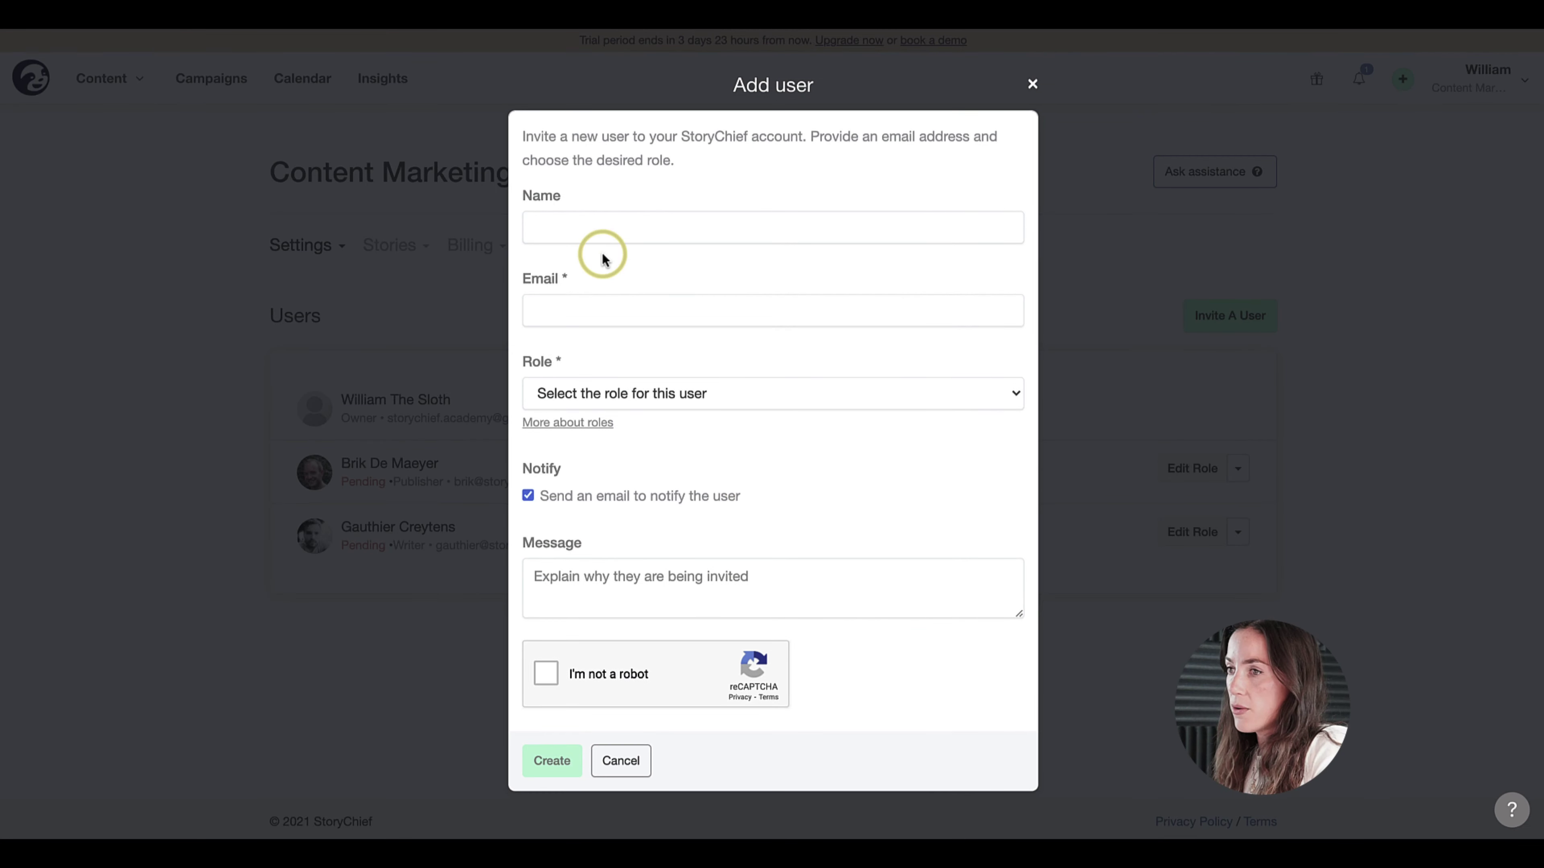
{"action": "left_click", "coordinate": [577, 227]}
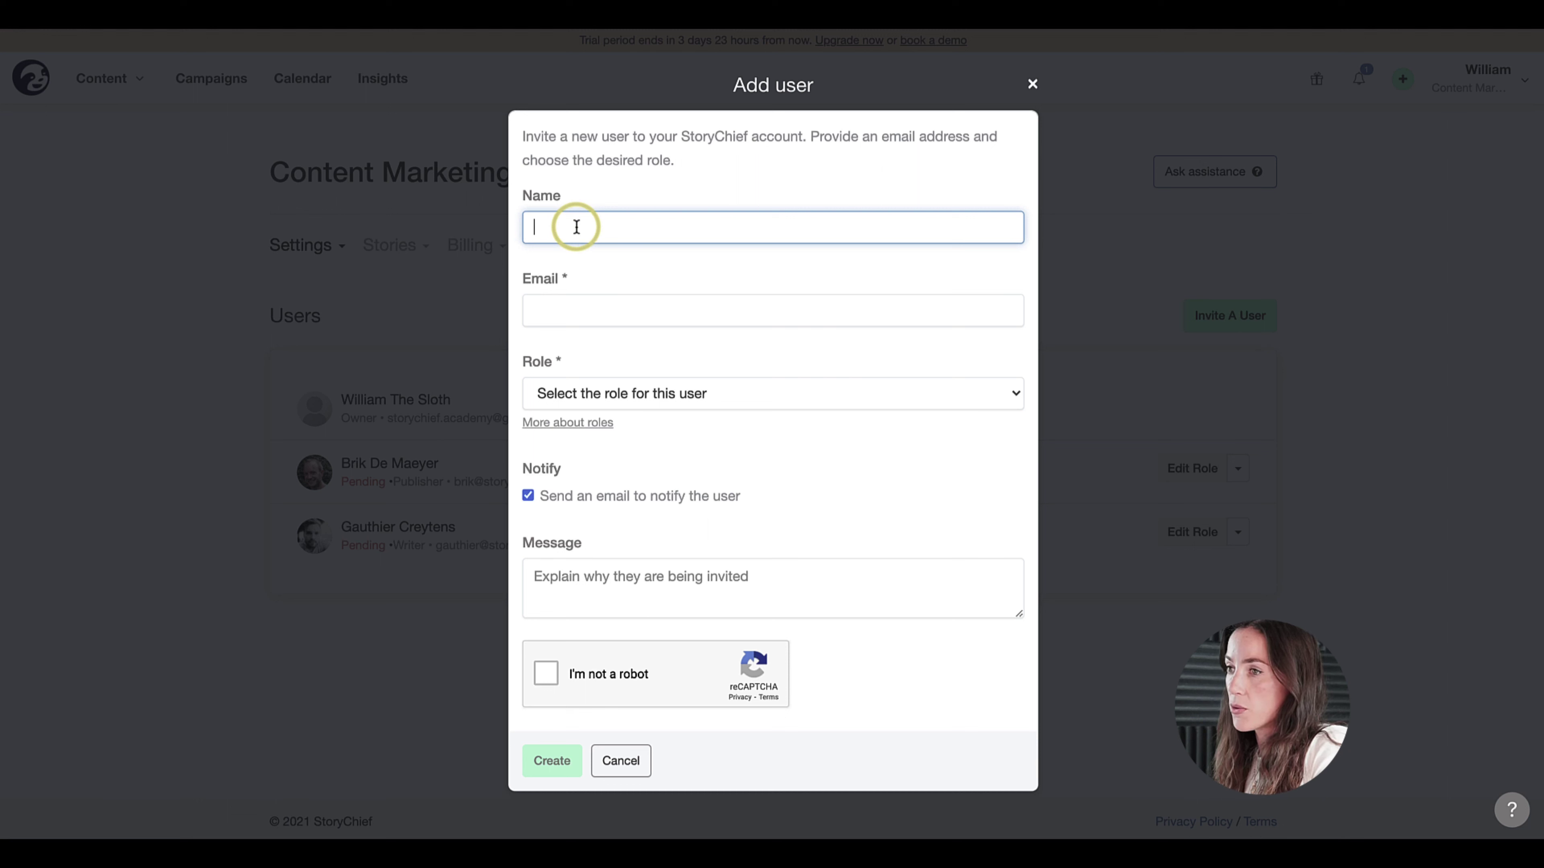
{"action": "type", "text": "Ste"}
{"action": "key", "text": "BackSpace"}
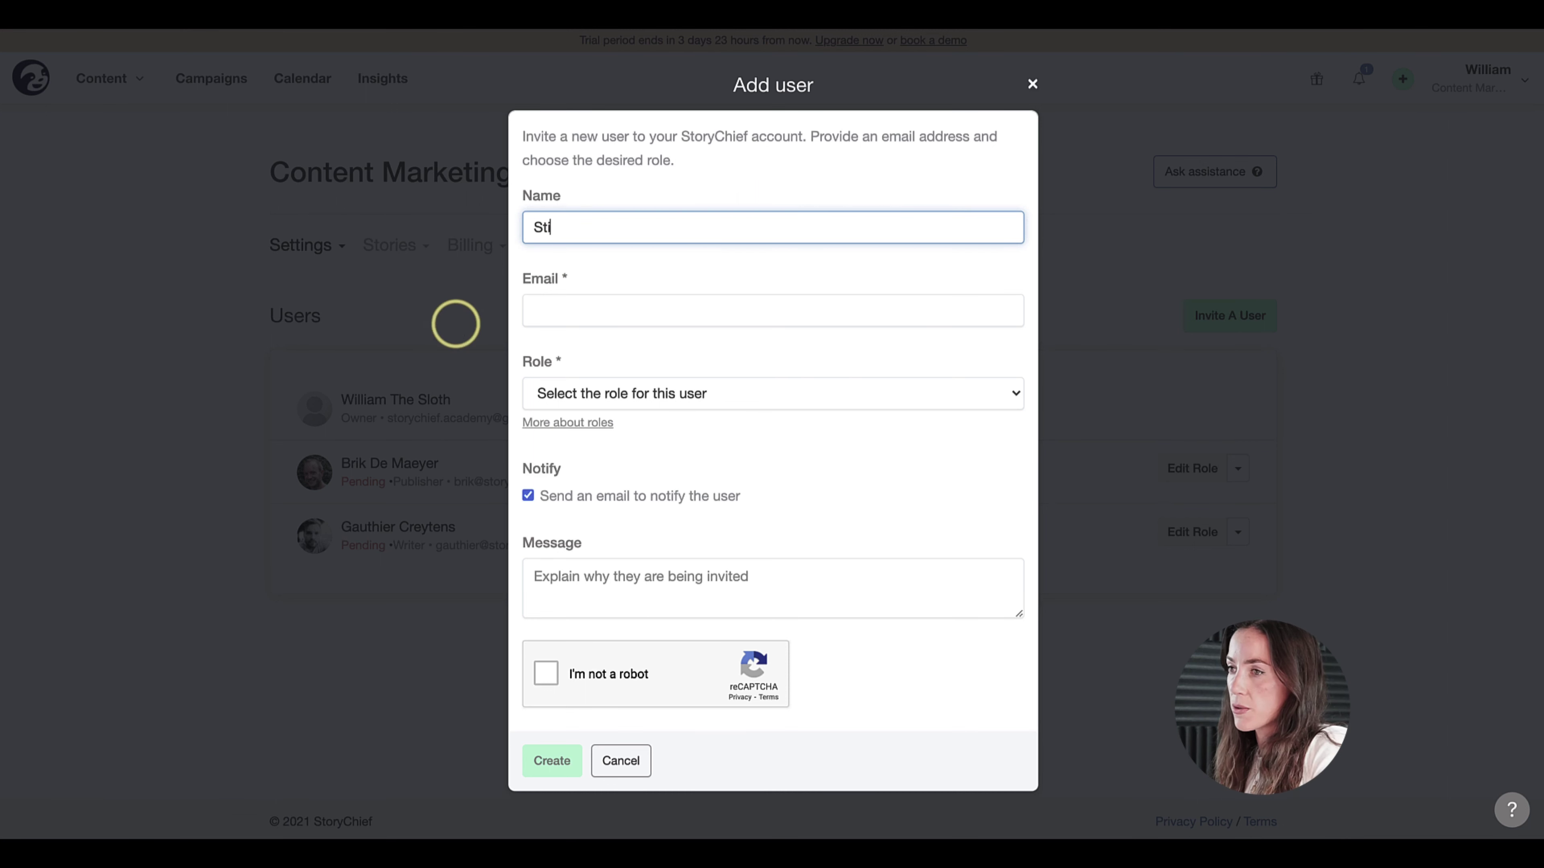
{"action": "type", "text": "ijn"}
{"action": "key", "text": "Tab"}
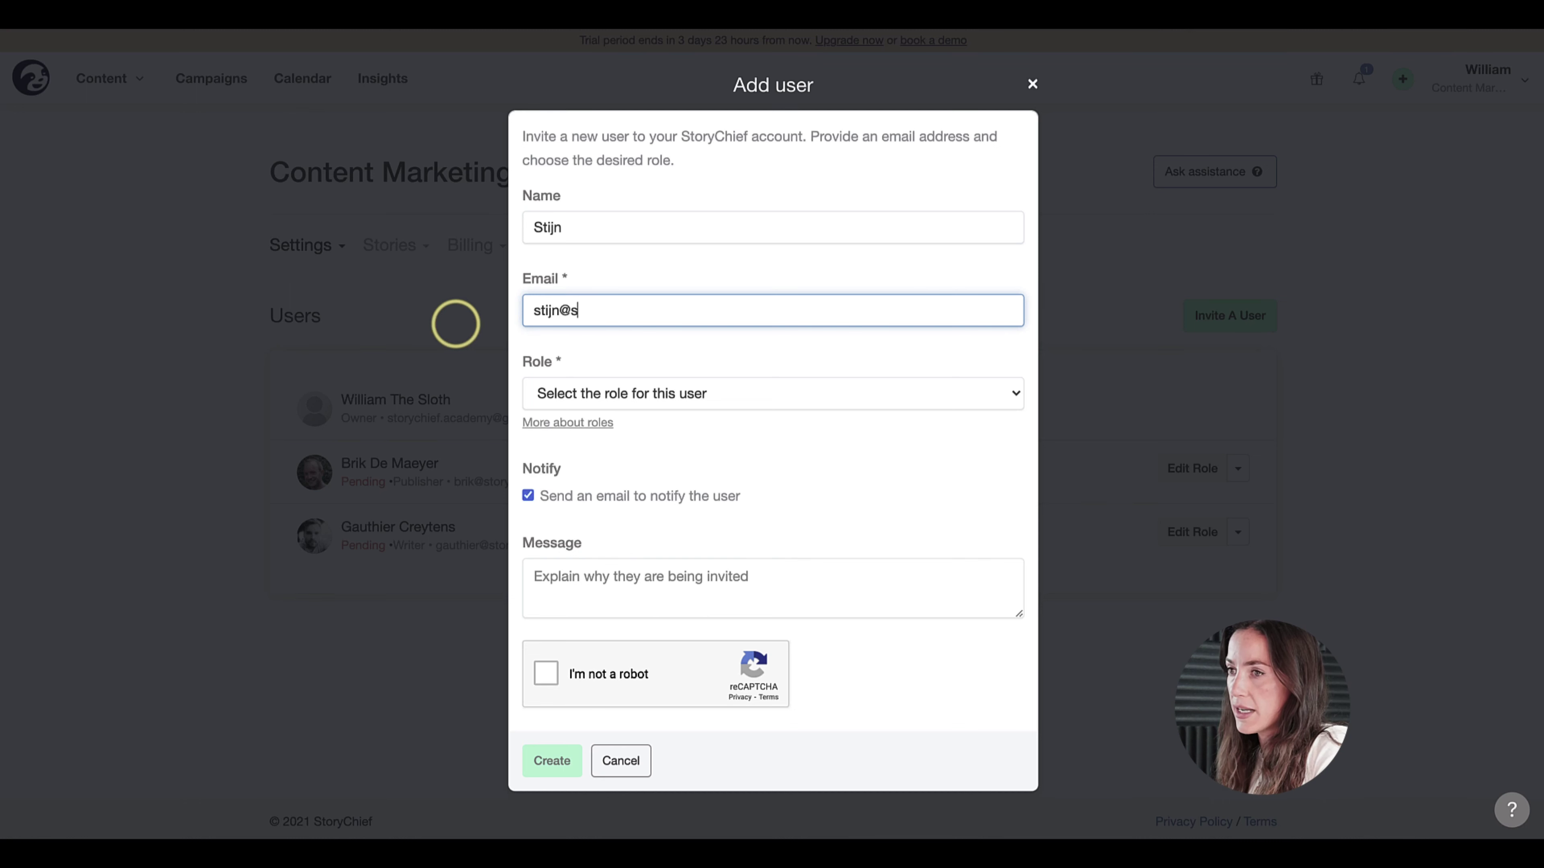
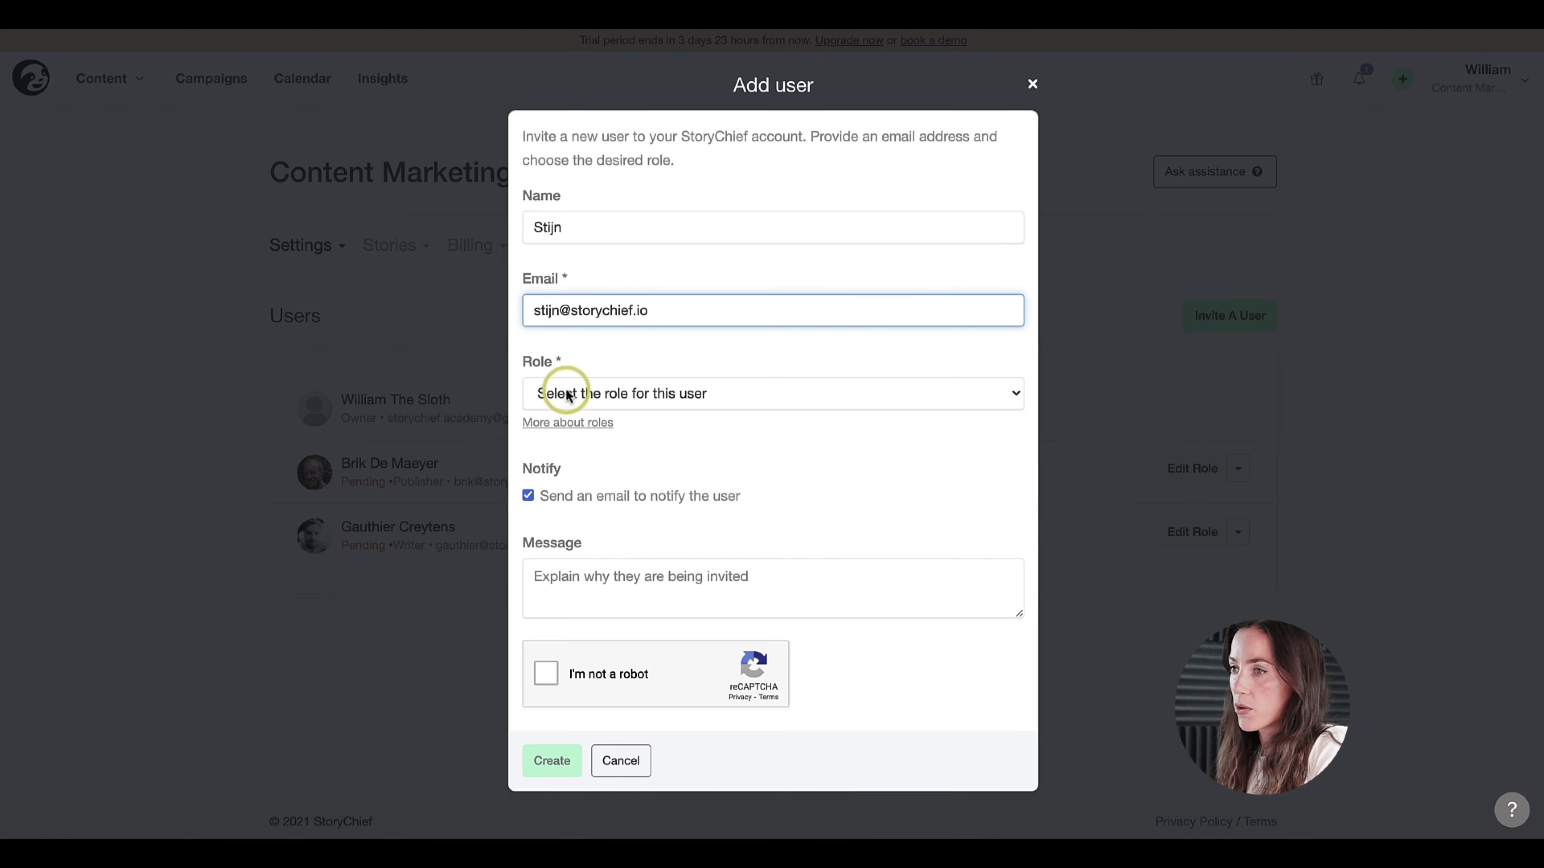
{"action": "left_click", "coordinate": [565, 394]}
{"action": "left_click", "coordinate": [560, 461]}
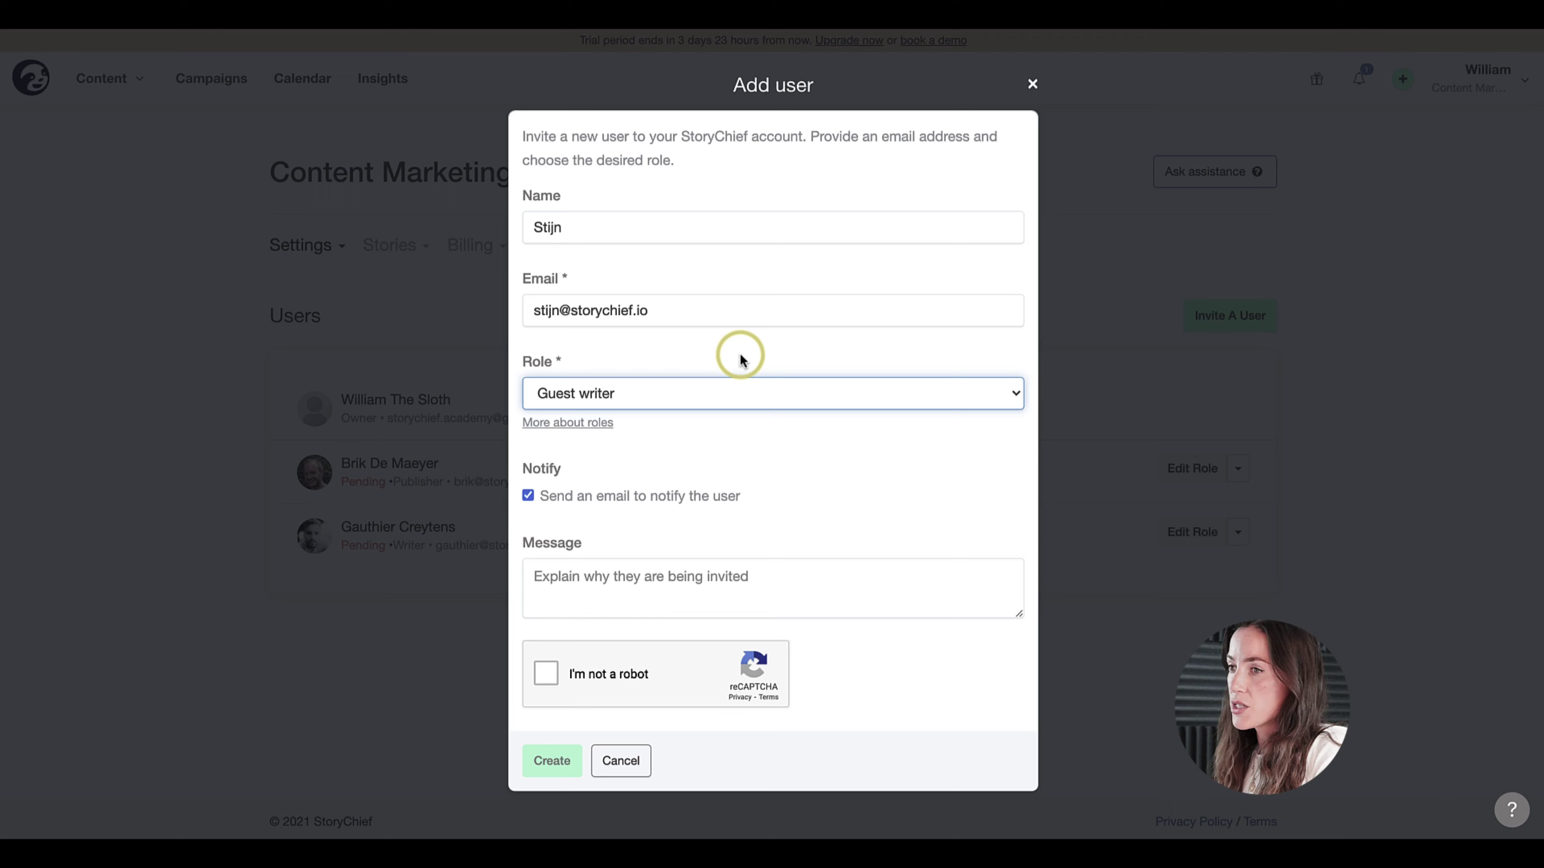
{"action": "left_click", "coordinate": [551, 759]}
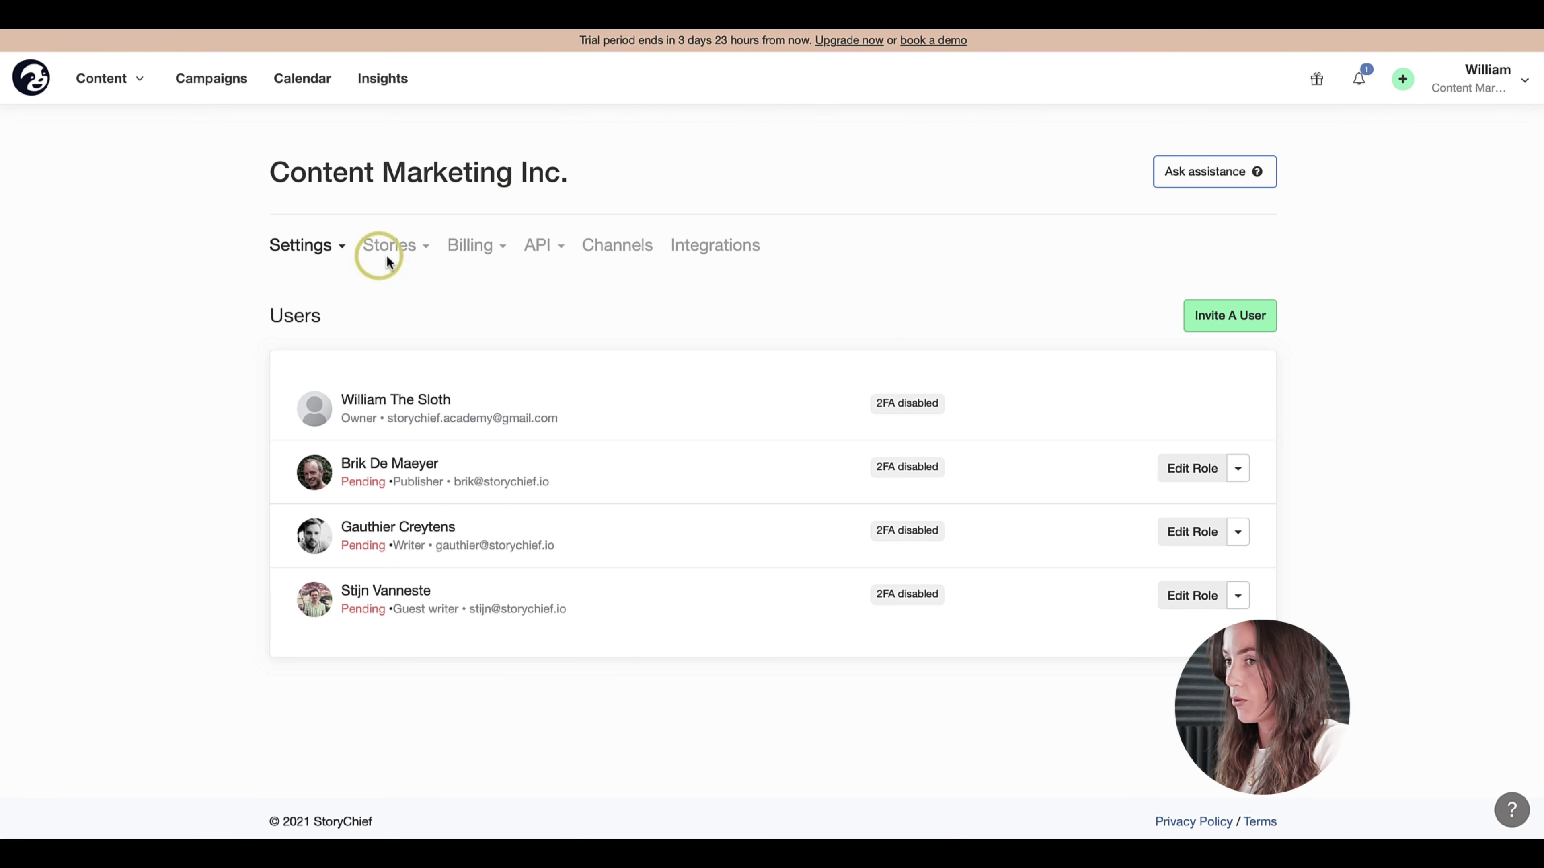
- Go to Stories > Authors in the account settings
{"action": "left_click", "coordinate": [418, 250]}
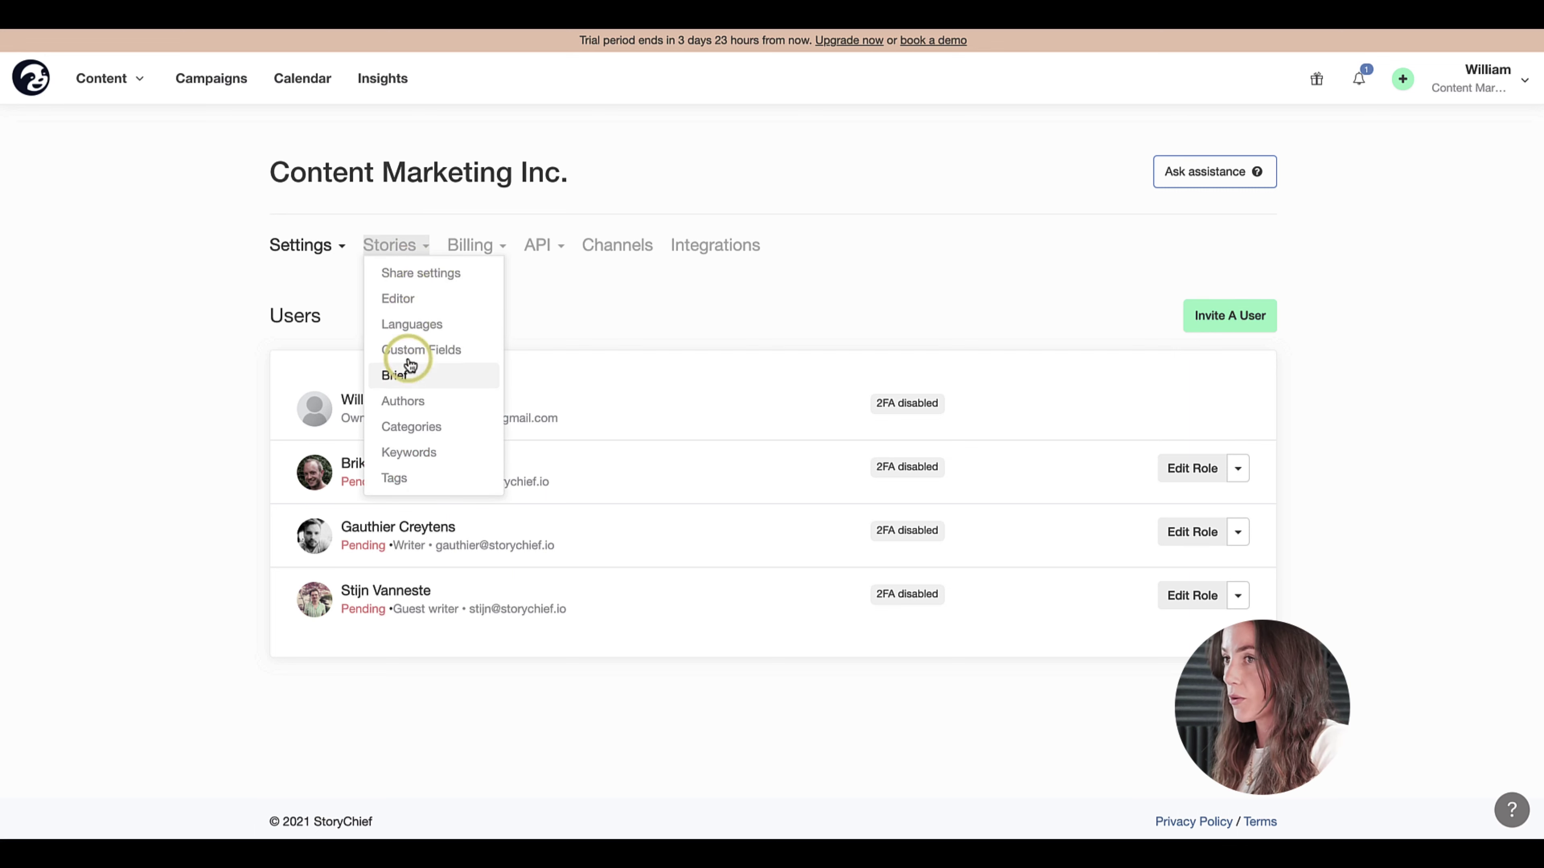
{"action": "left_click", "coordinate": [404, 396]}
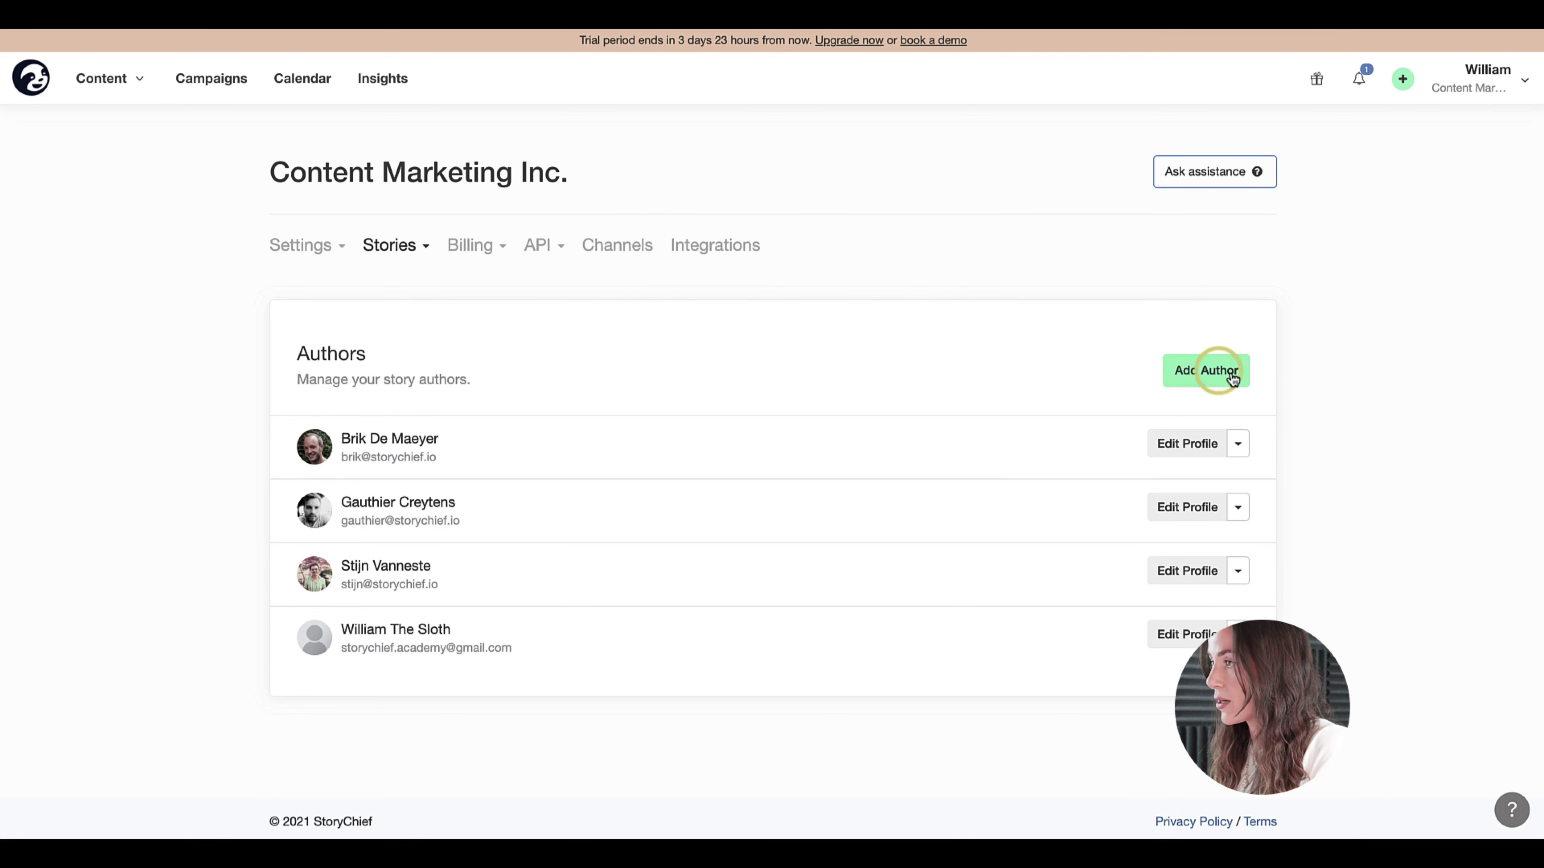
{"action": "left_click", "coordinate": [1218, 372]}
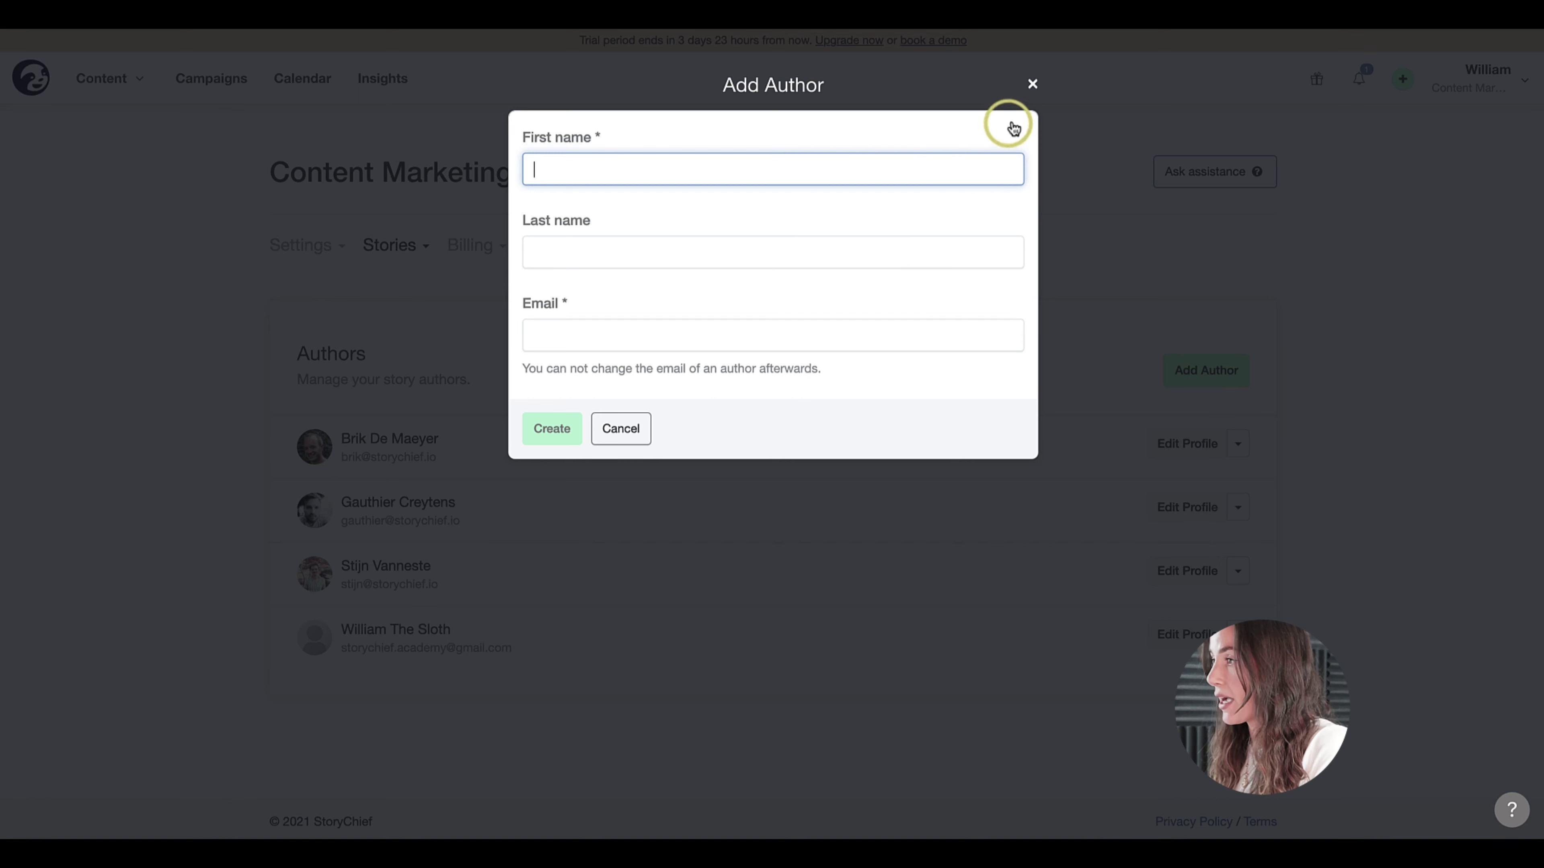
{"action": "left_click", "coordinate": [1031, 84]}
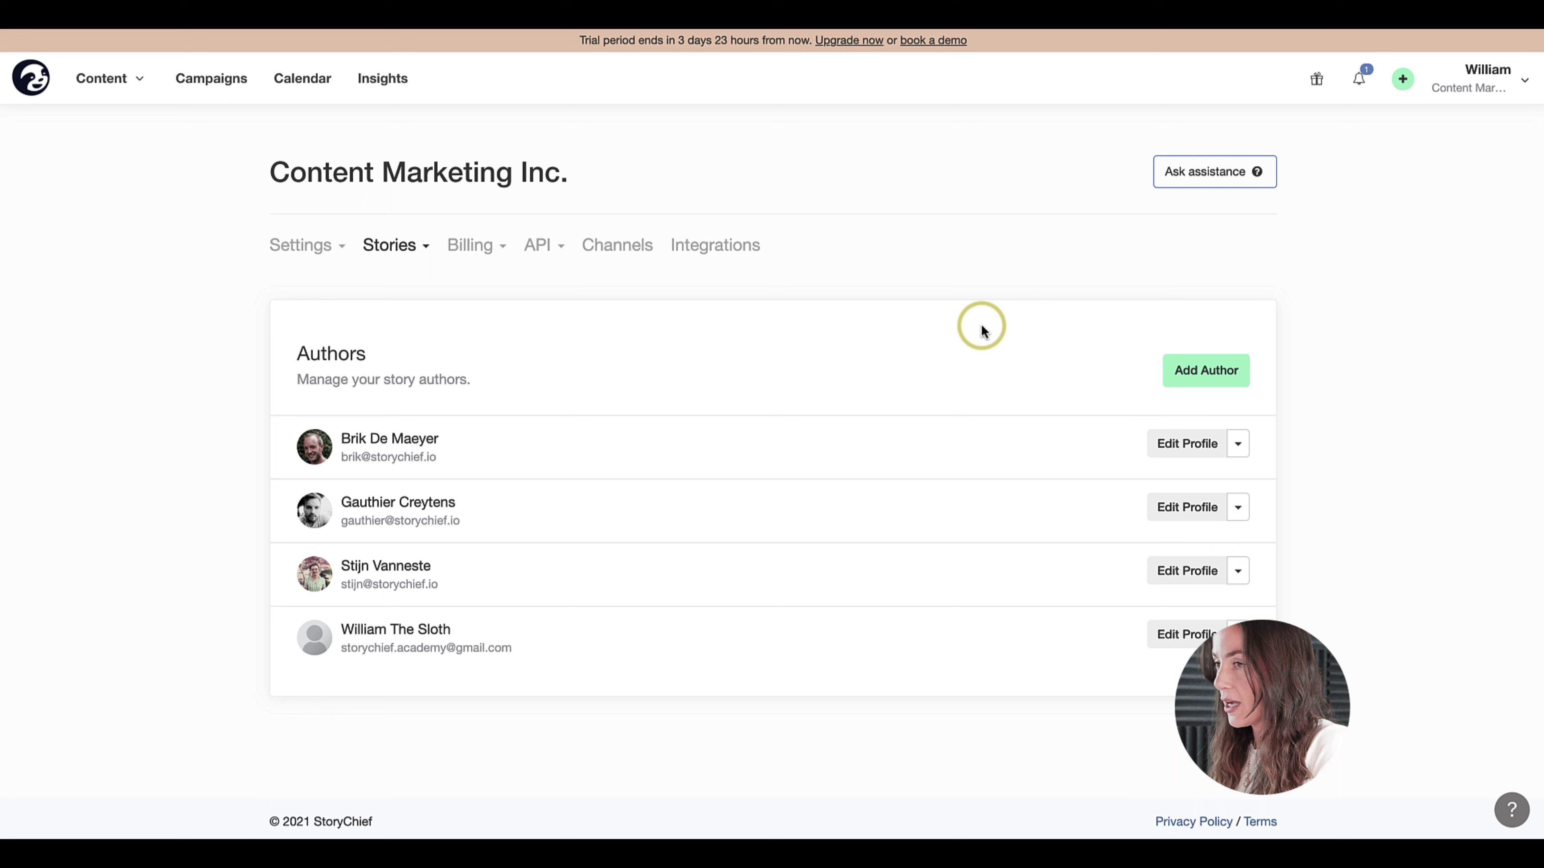
{"action": "left_click", "coordinate": [38, 84]}
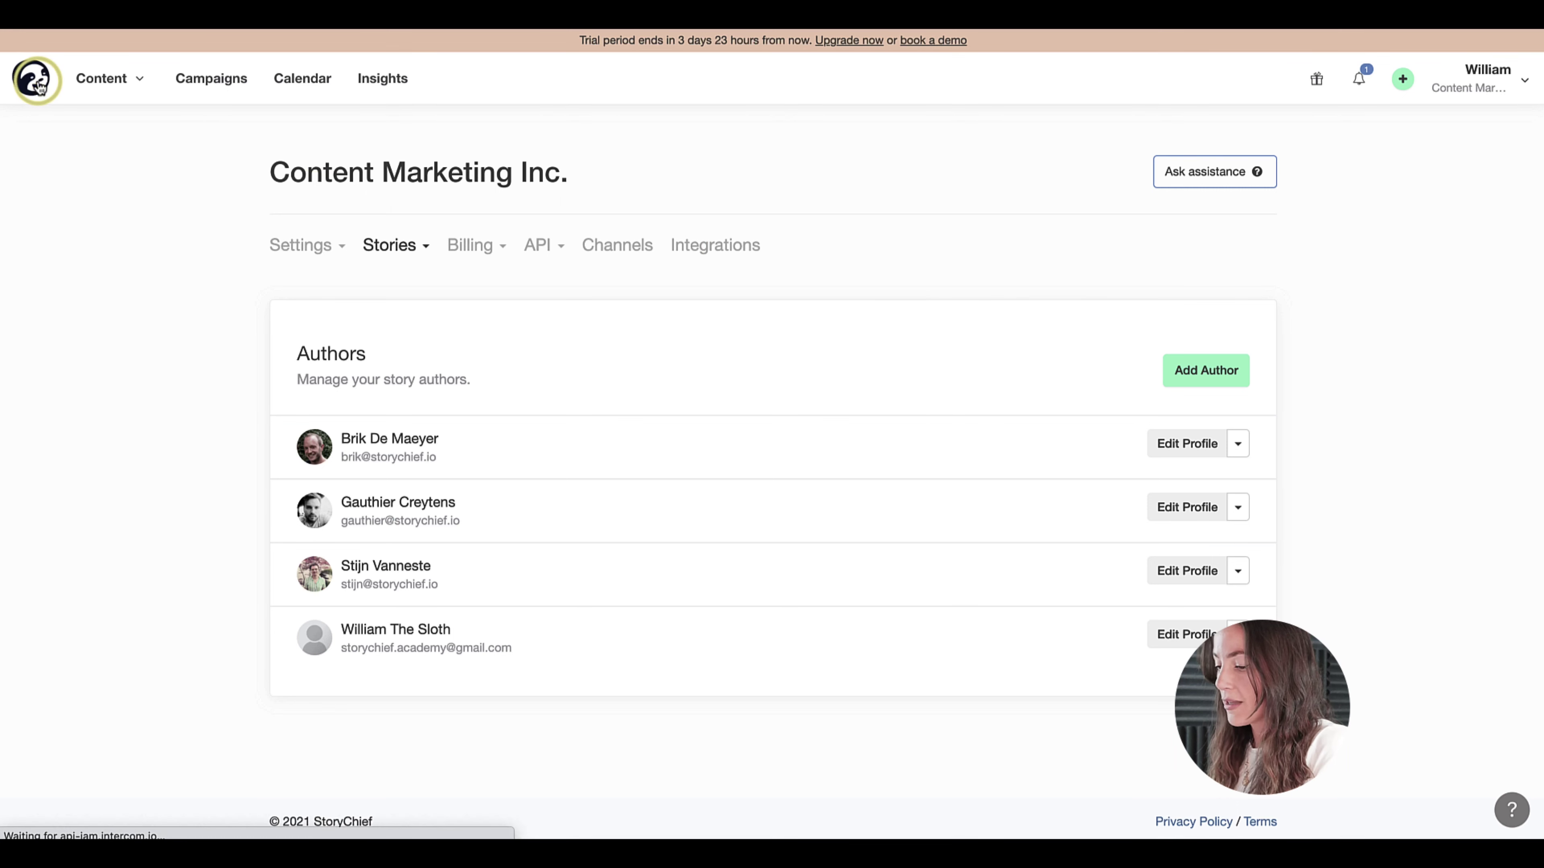